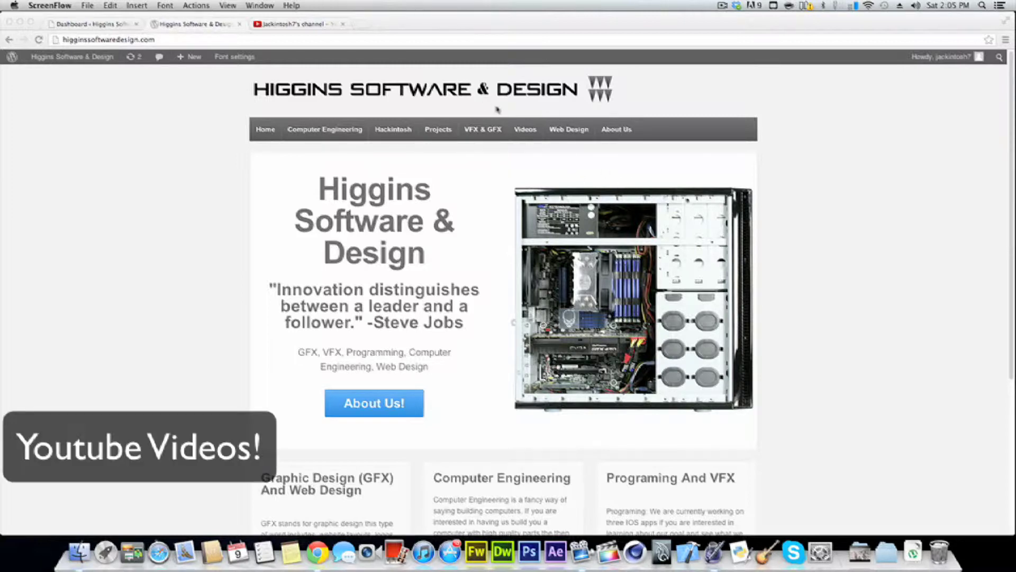
Scroll through the site's home page and select text in the Computer Engineering paragraph
click(681, 127)
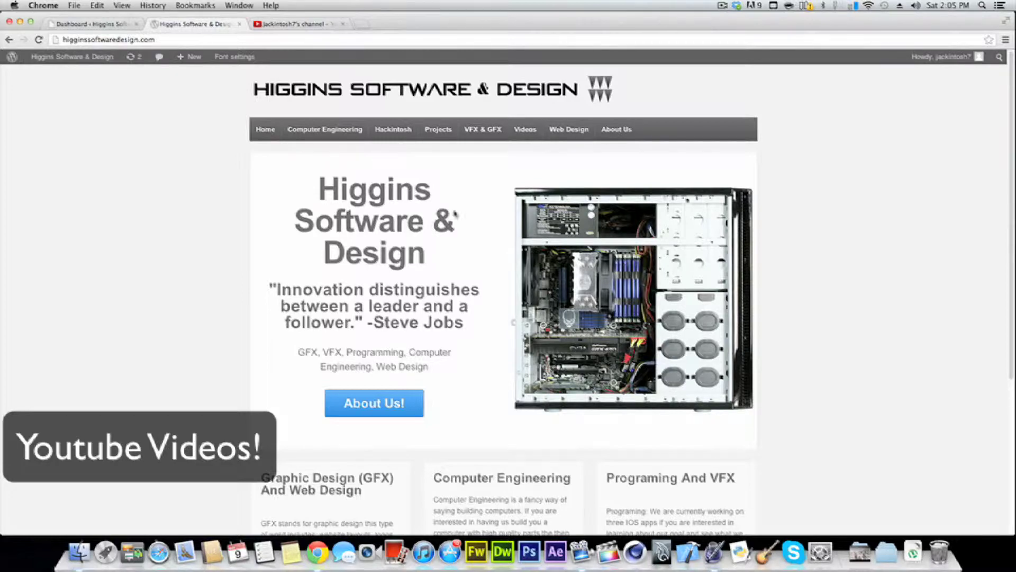
scroll(564, 408, down, 5)
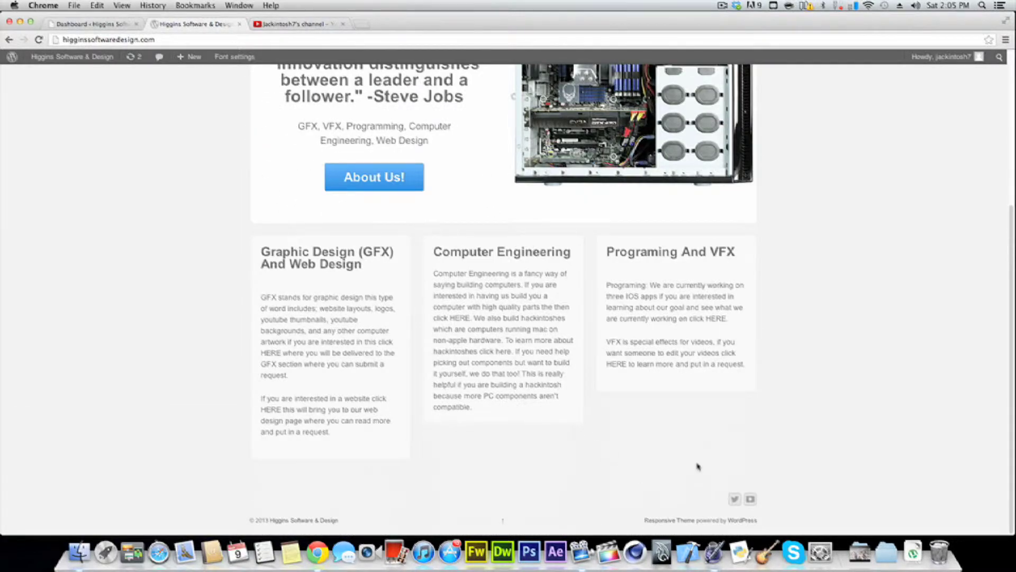
scroll(474, 412, up, 5)
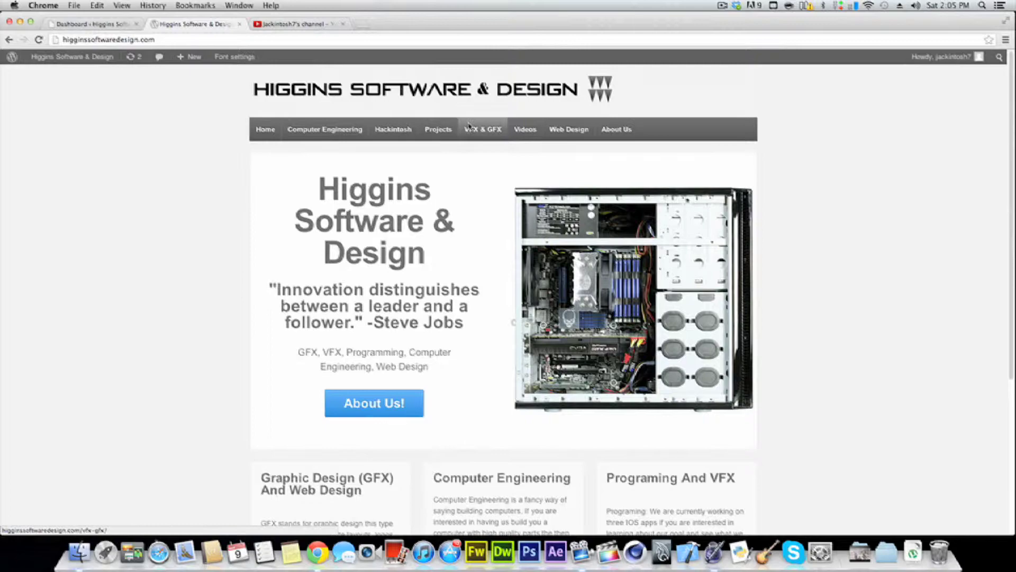
scroll(452, 272, down, 5)
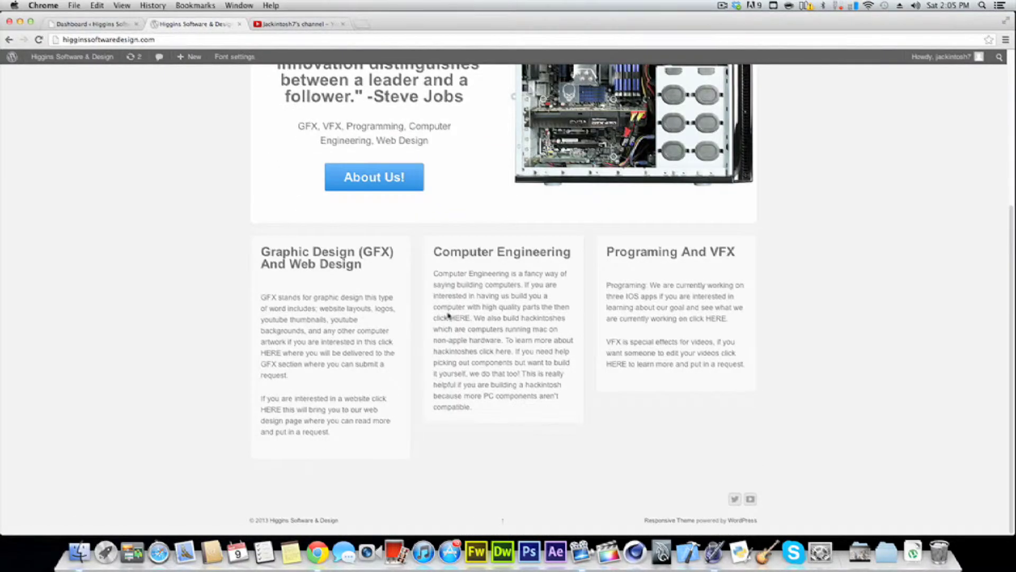
scroll(483, 366, up, 5)
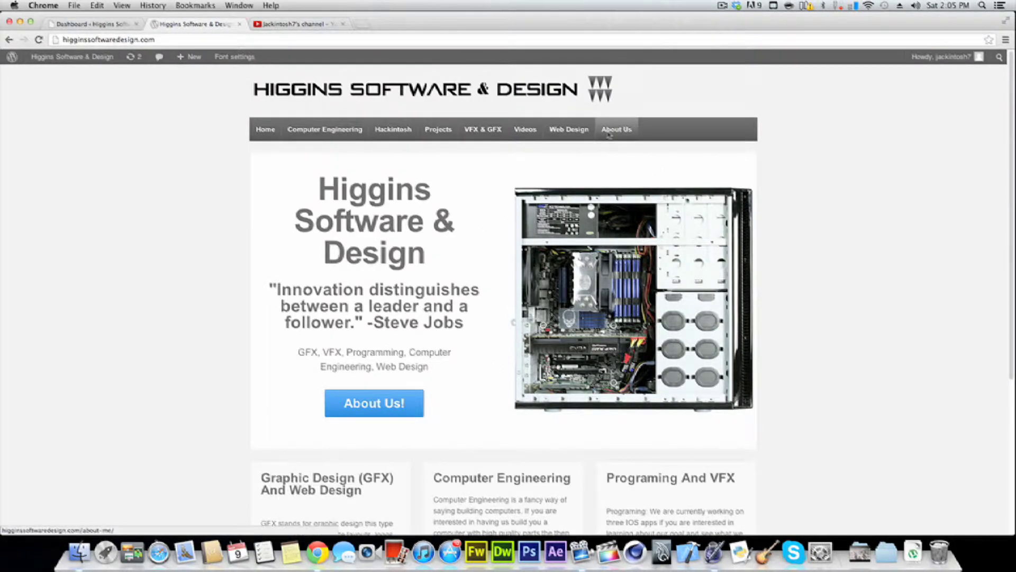
scroll(401, 192, down, 5)
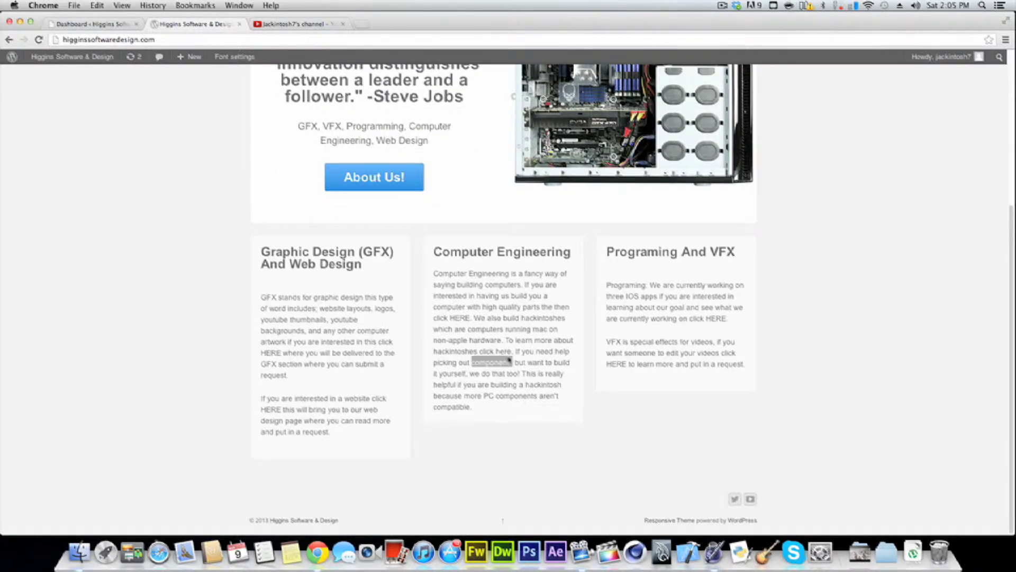
triple_click(536, 351)
double_click(644, 320)
scroll(639, 365, up, 5)
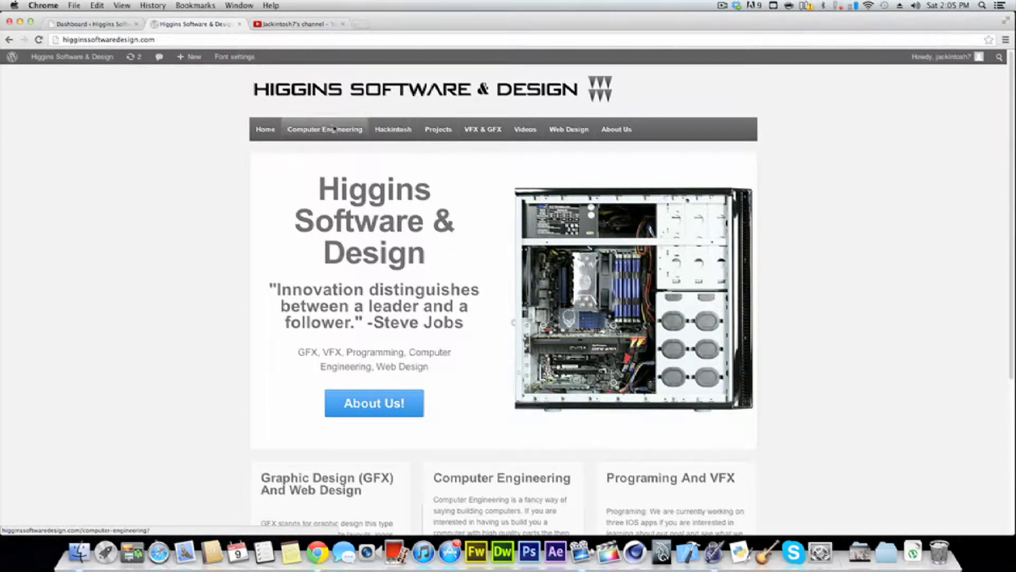
scroll(620, 324, down, 3)
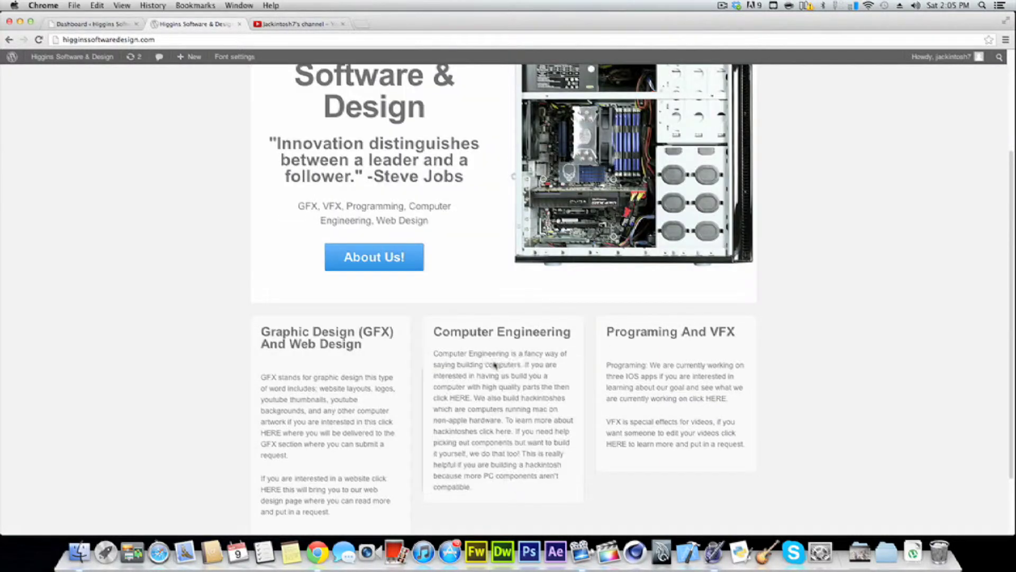
scroll(506, 377, up, 3)
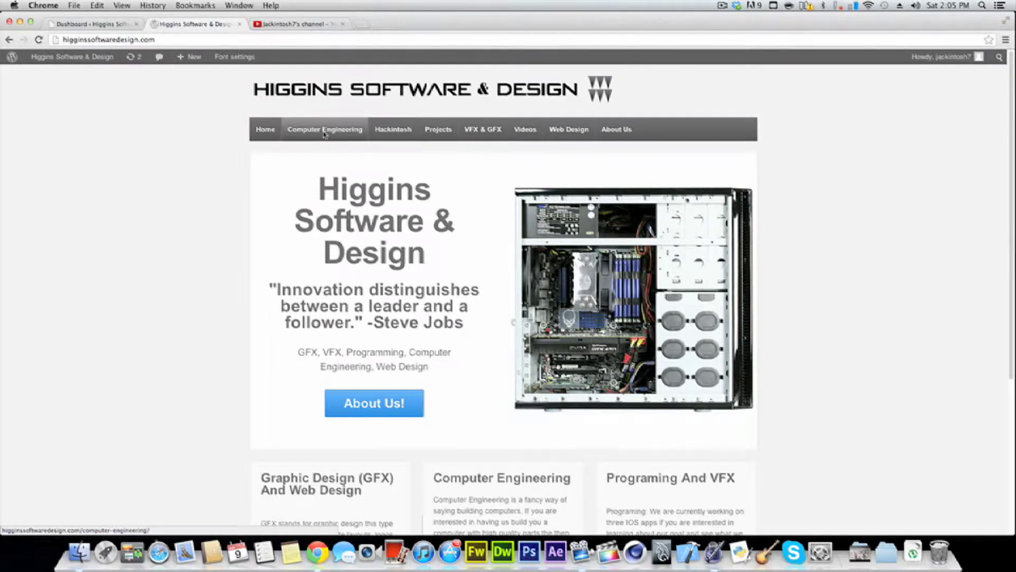
On the Videos page, play the embedded Cinema 4D tutorial muted, then pause it
click(519, 130)
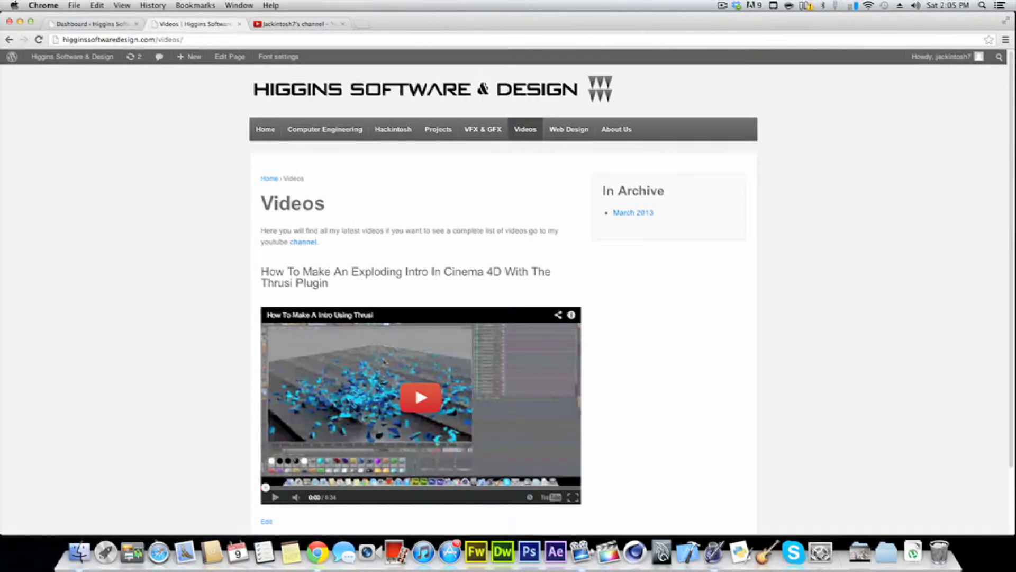
click(295, 497)
click(461, 425)
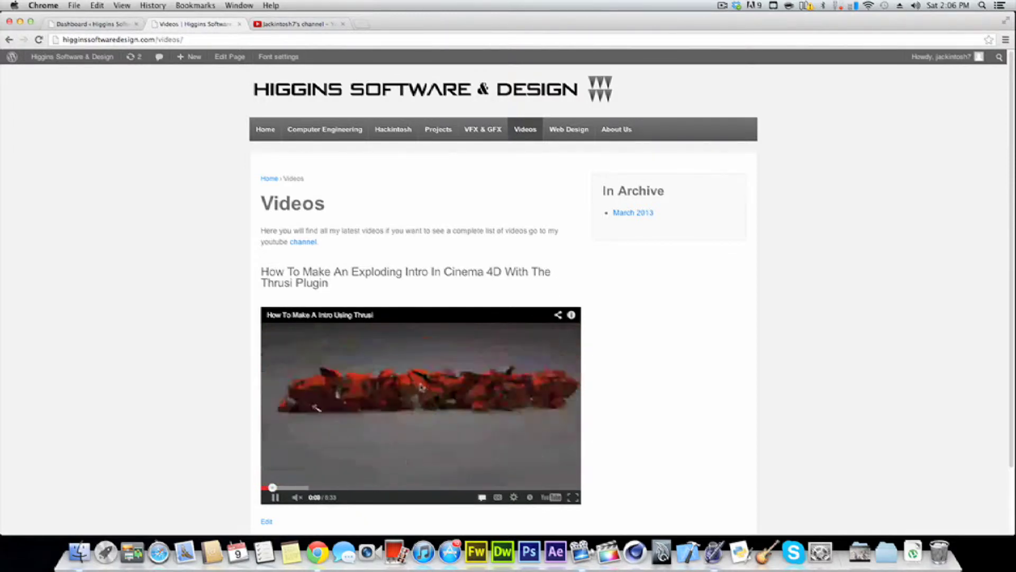
click(458, 410)
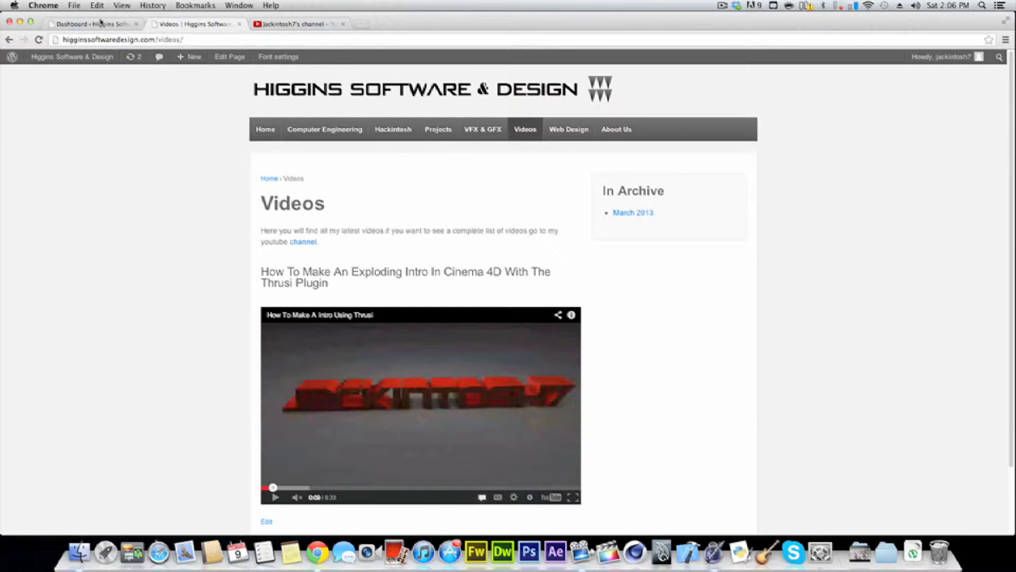
From the admin Dashboard, go through Plugins and Installed Plugins to the Add New page
click(85, 23)
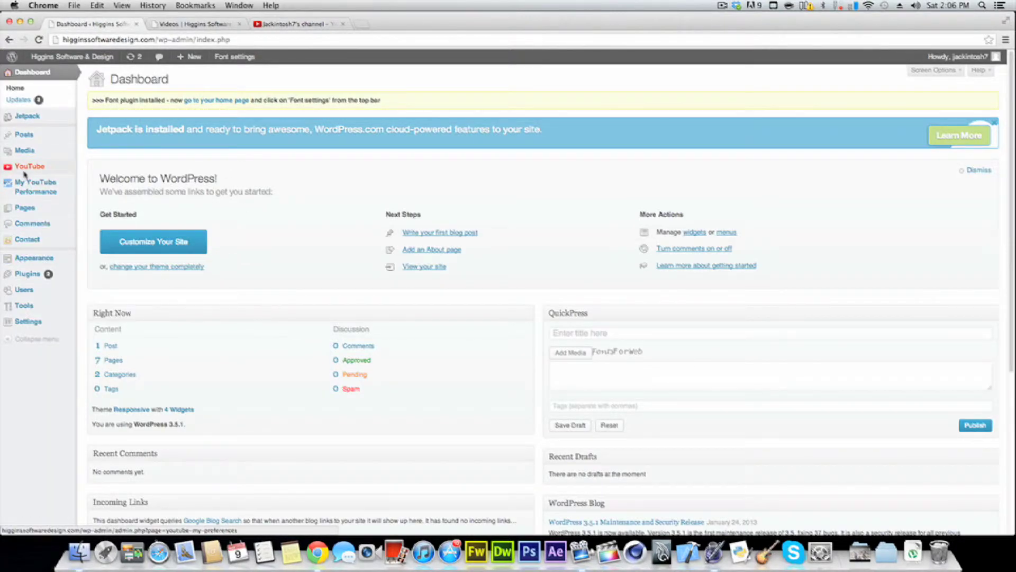
mouse_move(32, 274)
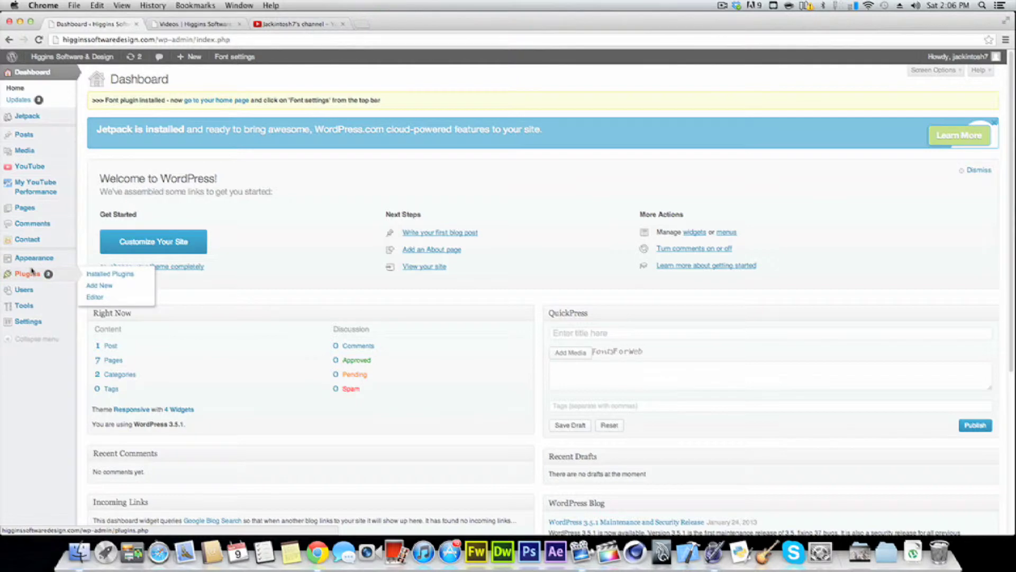
click(109, 280)
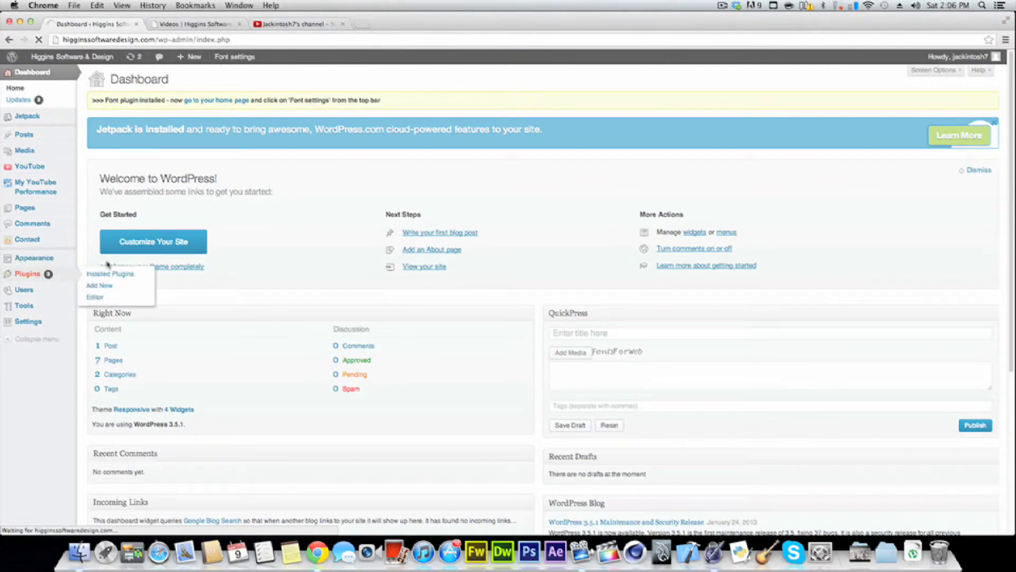
click(34, 276)
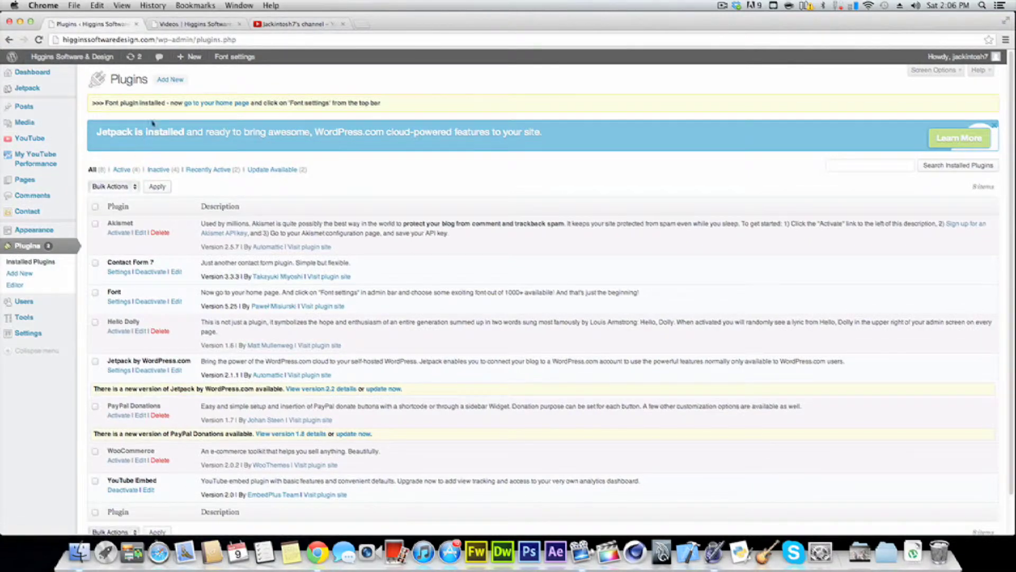
click(170, 79)
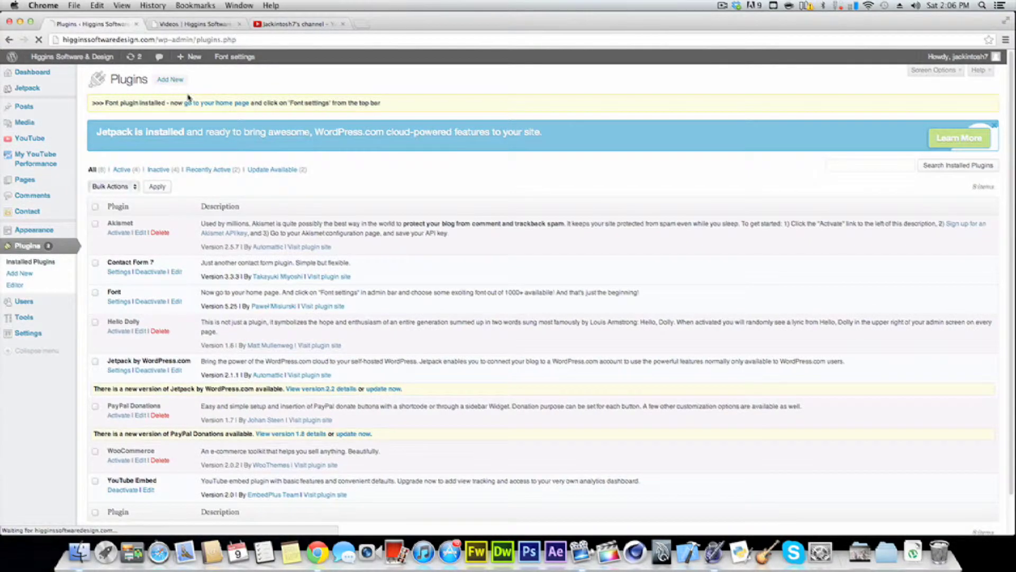
Paste 'YouTube Embed' into the plugin search and run it, listing 270 results
right_click(140, 187)
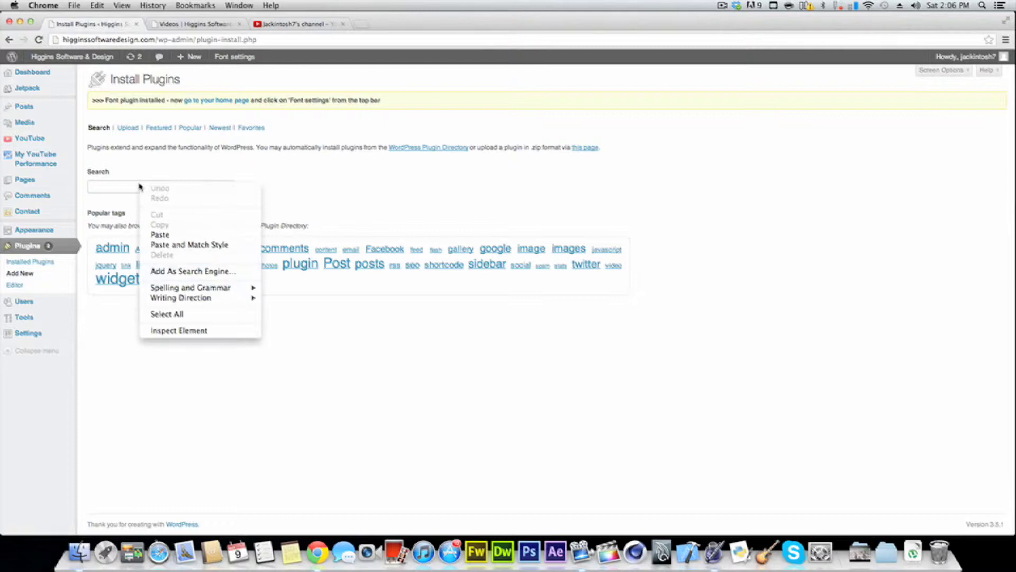
click(168, 233)
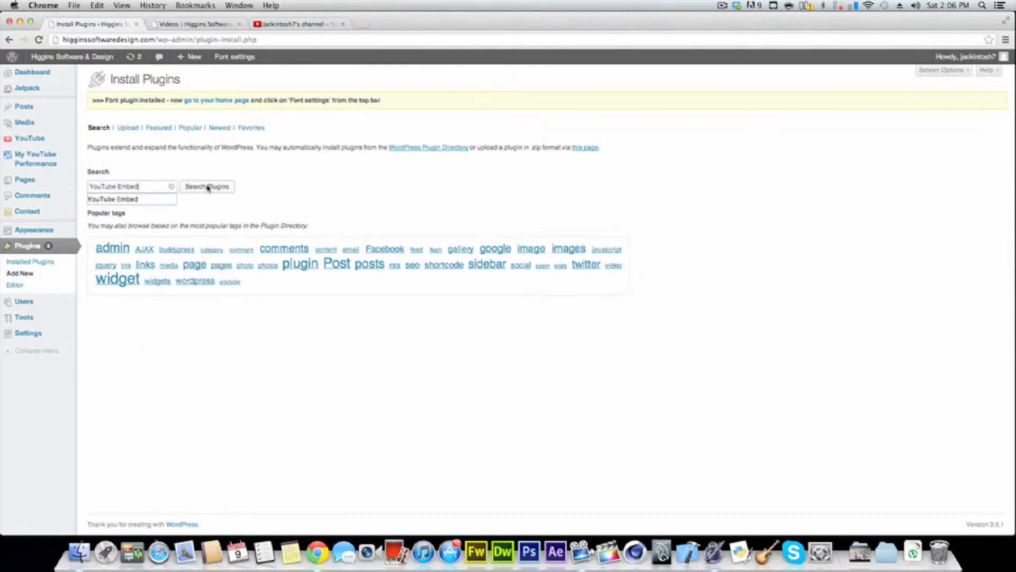
click(207, 187)
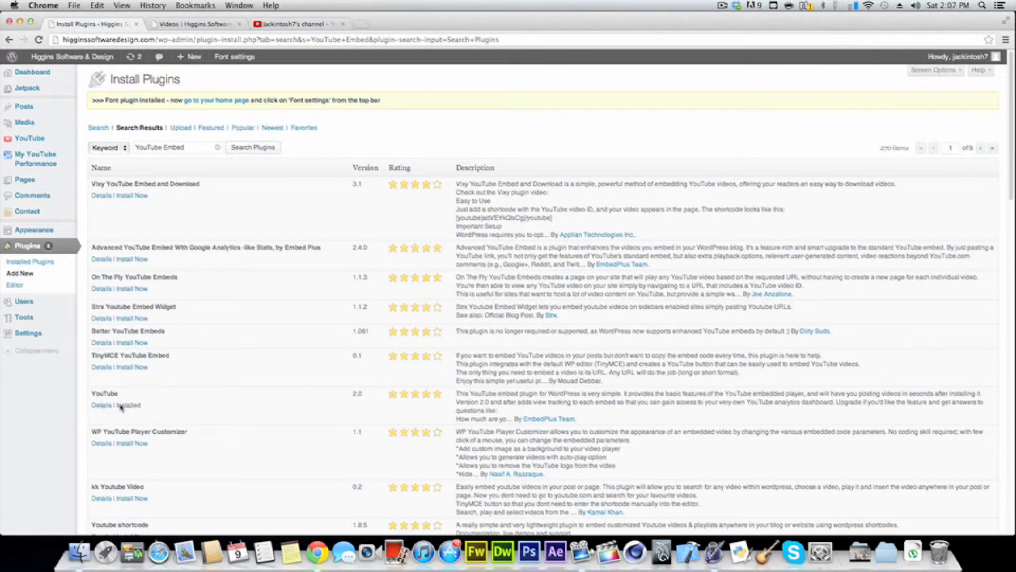
Open the YouTube Preferences page and scroll through its insertion instructions and default options
click(38, 141)
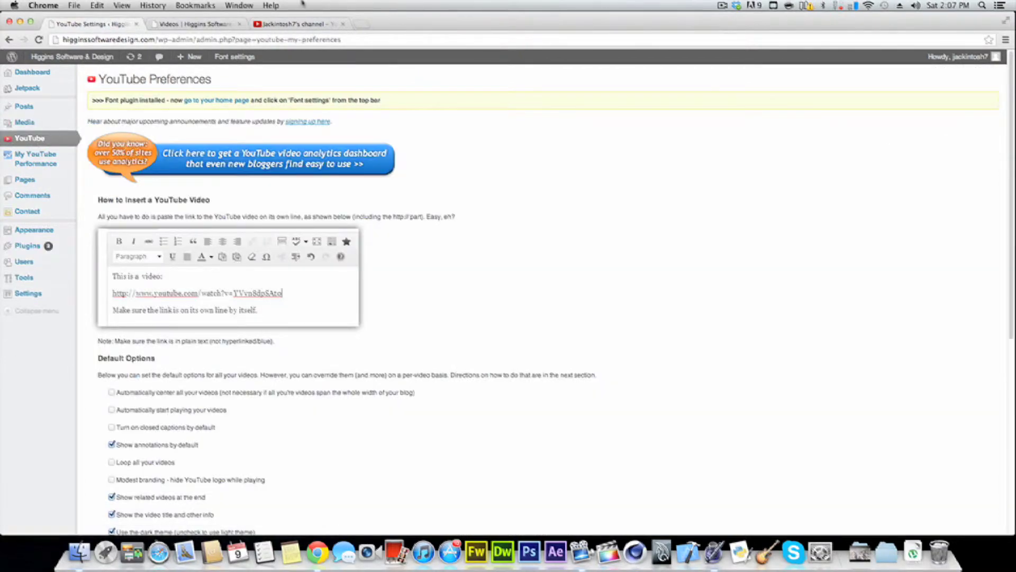
scroll(283, 274, down, 5)
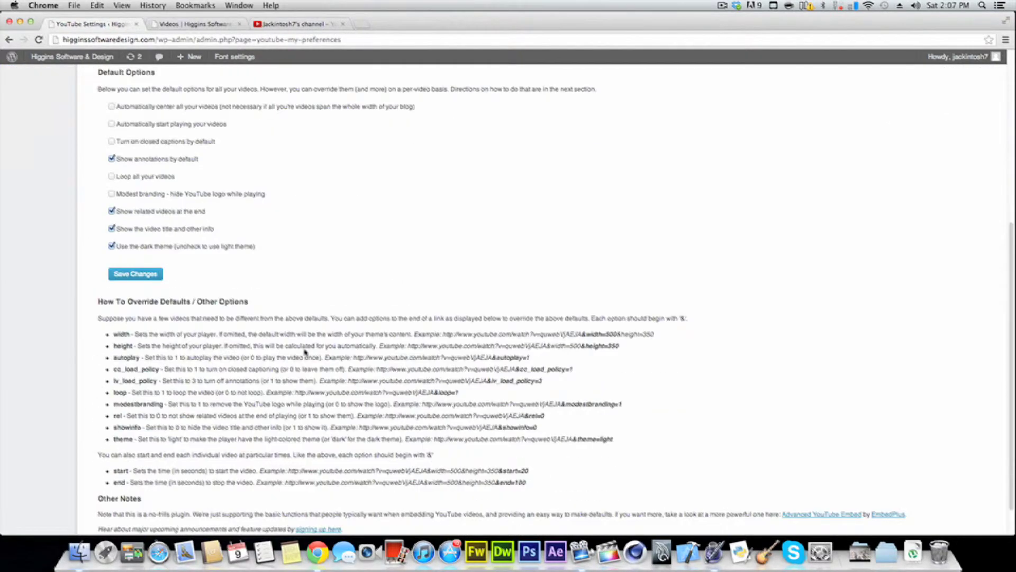
scroll(242, 406, up, 2)
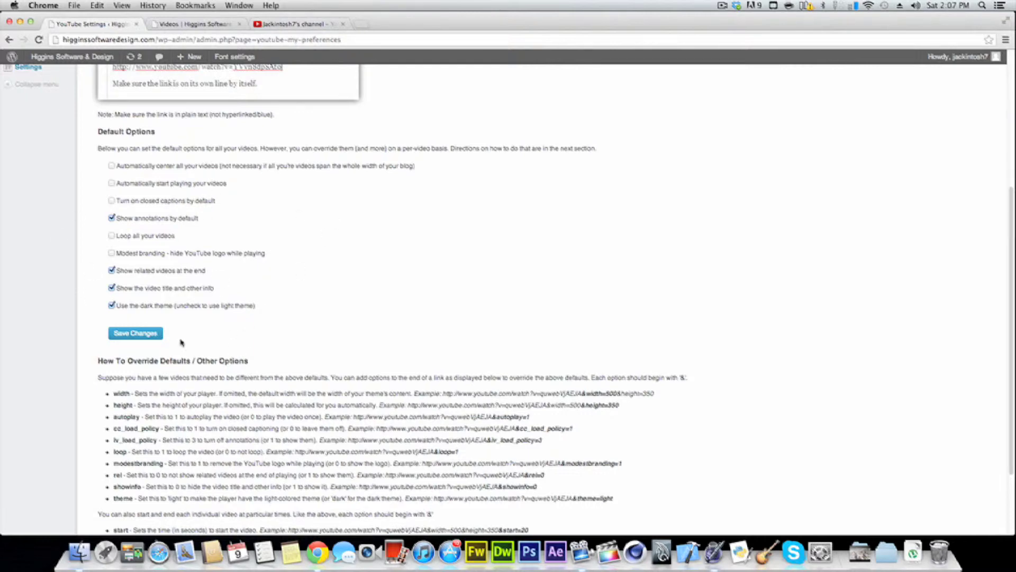
scroll(231, 360, up, 5)
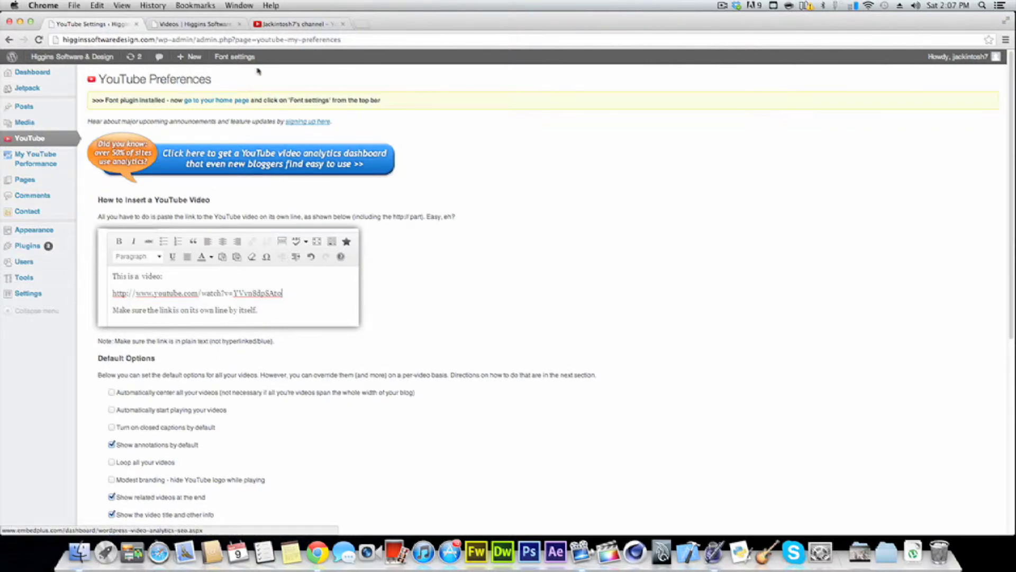
Open the Hackintosh/Gaming PC Tour video from the YouTube channel's uploaded videos
click(295, 24)
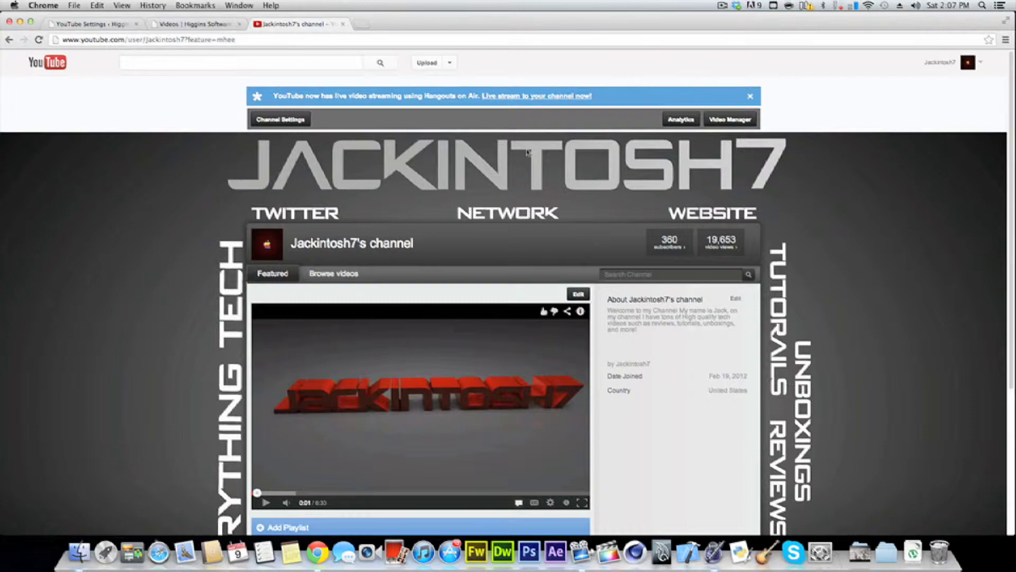
click(334, 273)
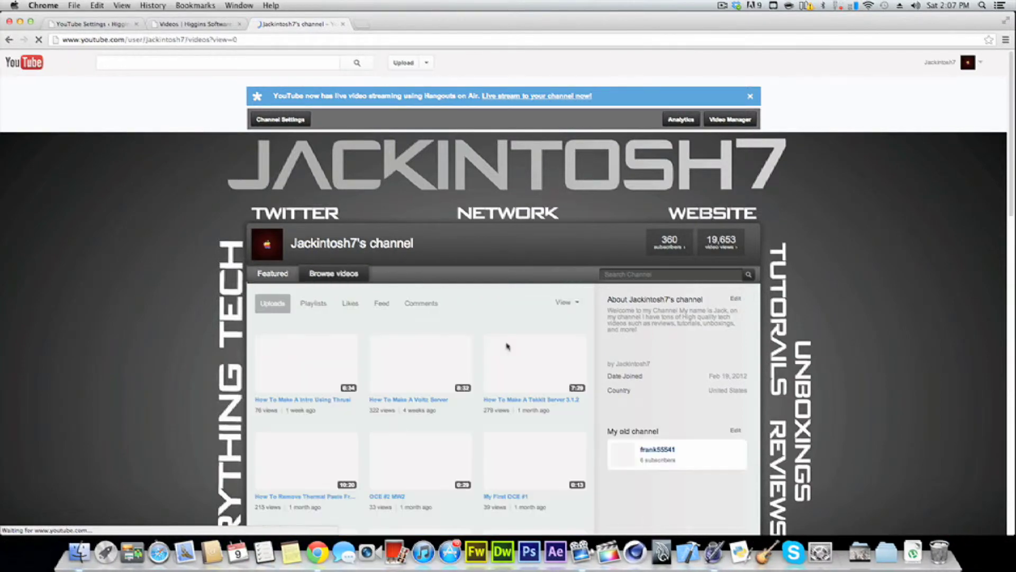
scroll(507, 347, down, 10)
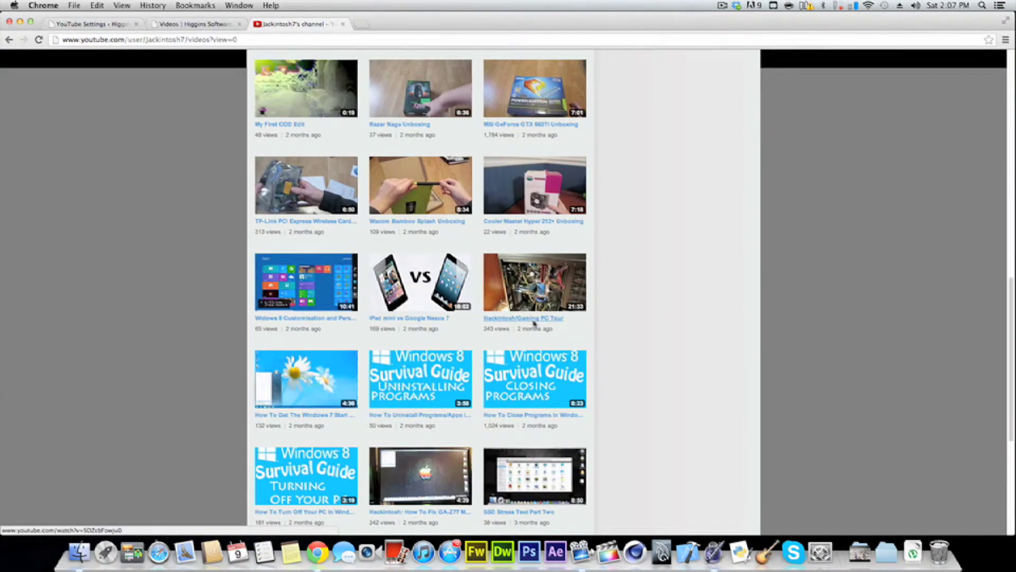
click(534, 320)
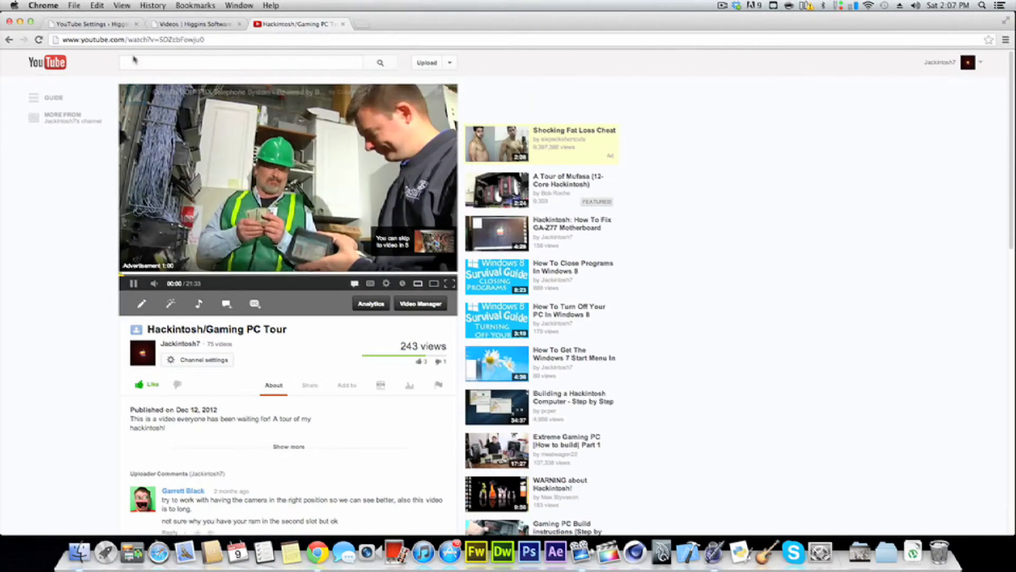
click(915, 6)
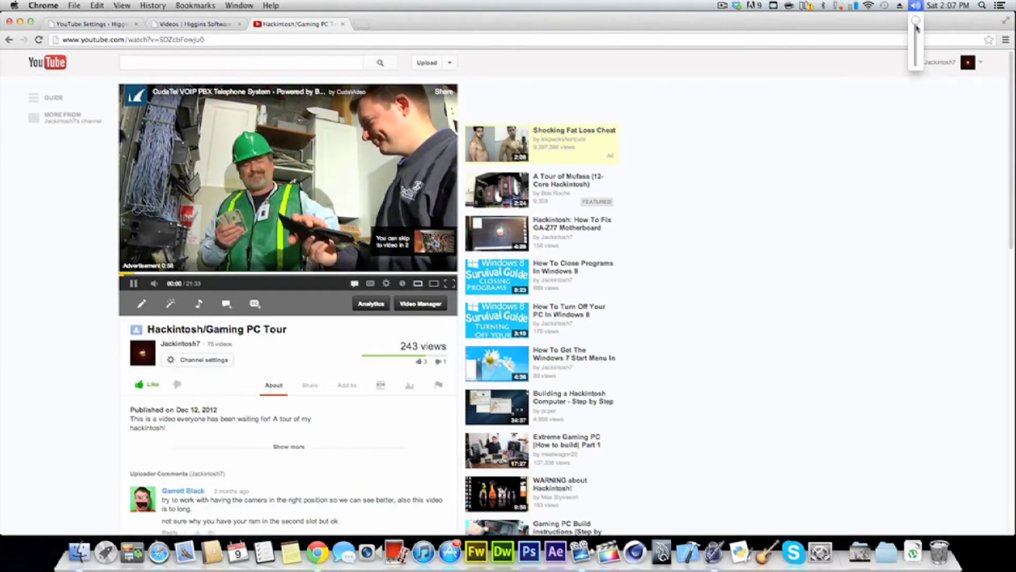
Copy the video's web address, close its tab and return to YouTube Preferences
click(916, 29)
right_click(144, 42)
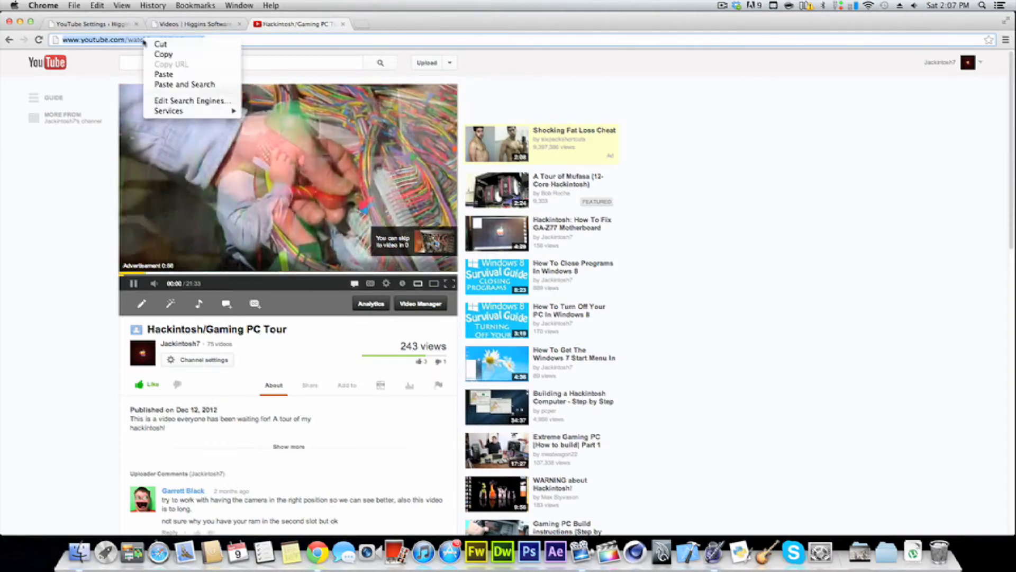
click(163, 54)
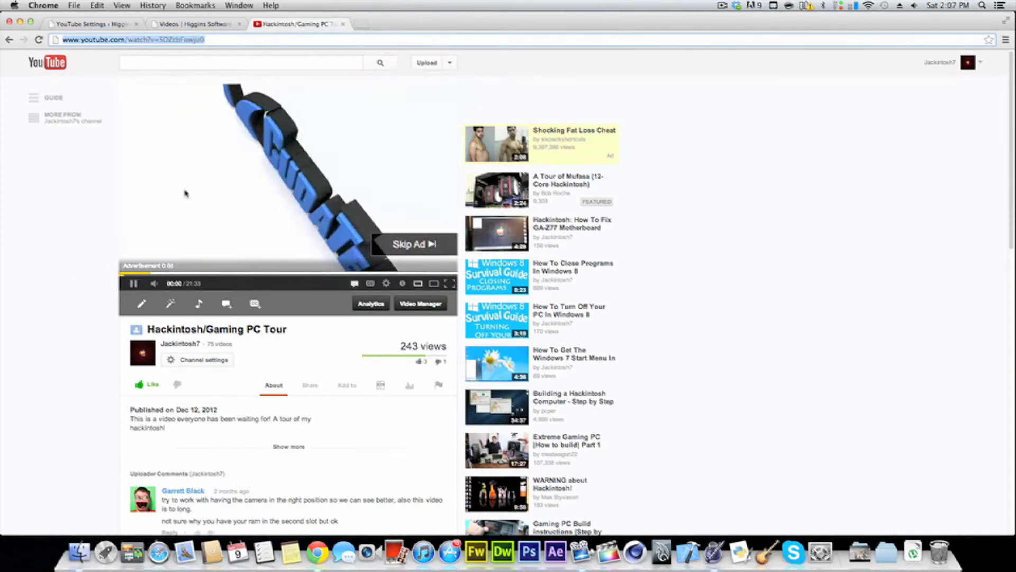
click(342, 24)
click(62, 26)
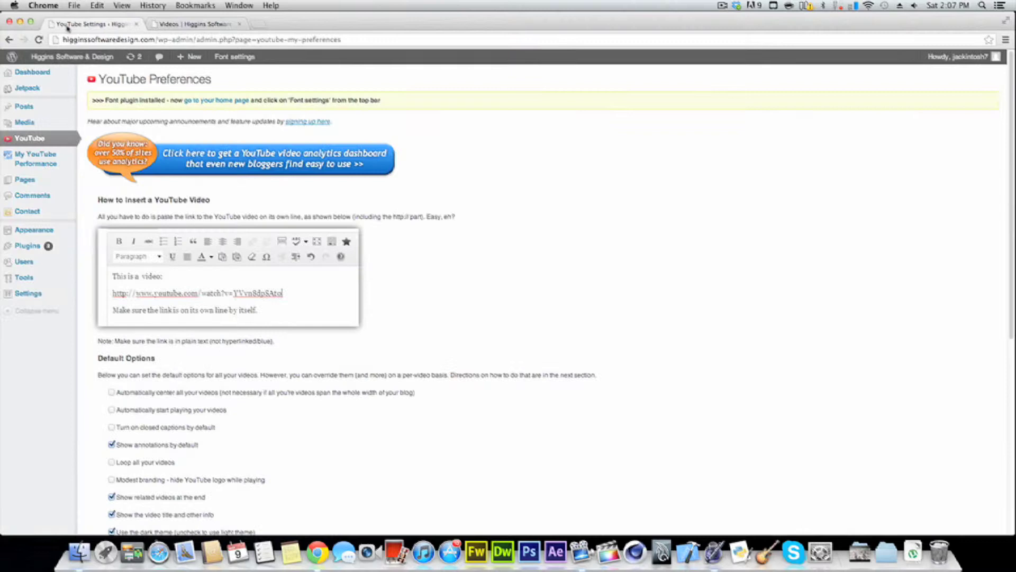
Open the Hackintosh page from the site in the page editor
click(193, 24)
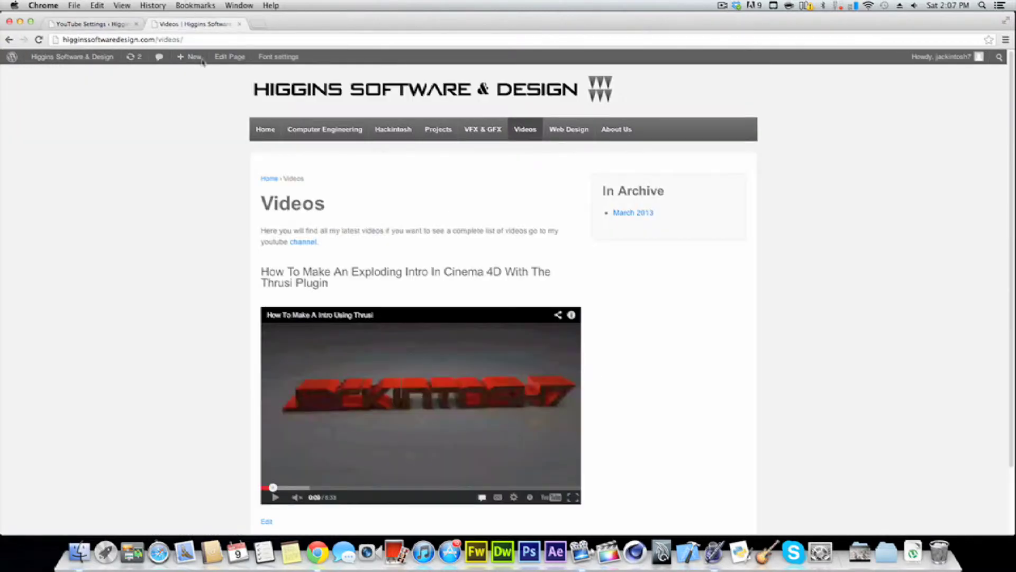
click(382, 134)
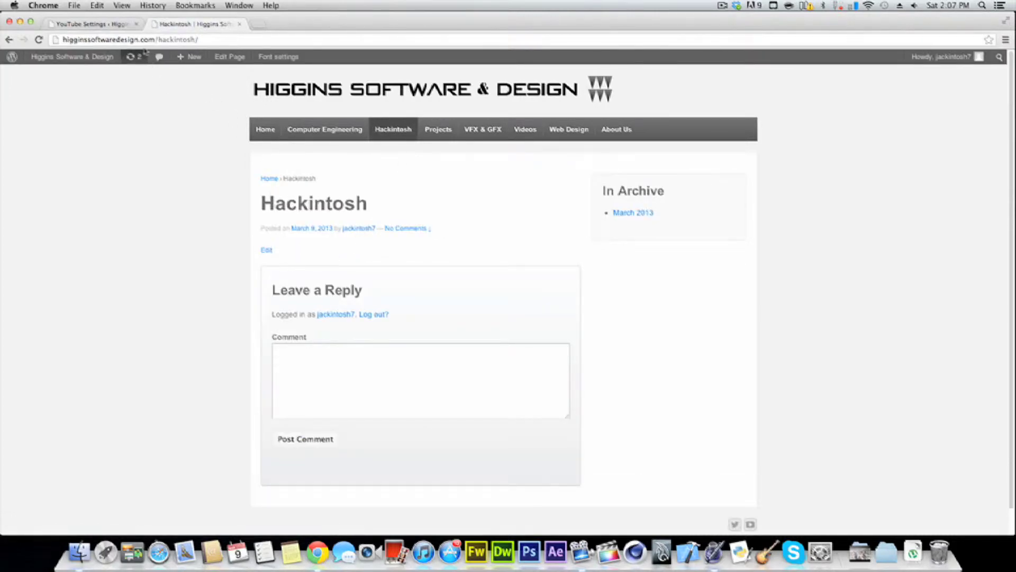
click(230, 57)
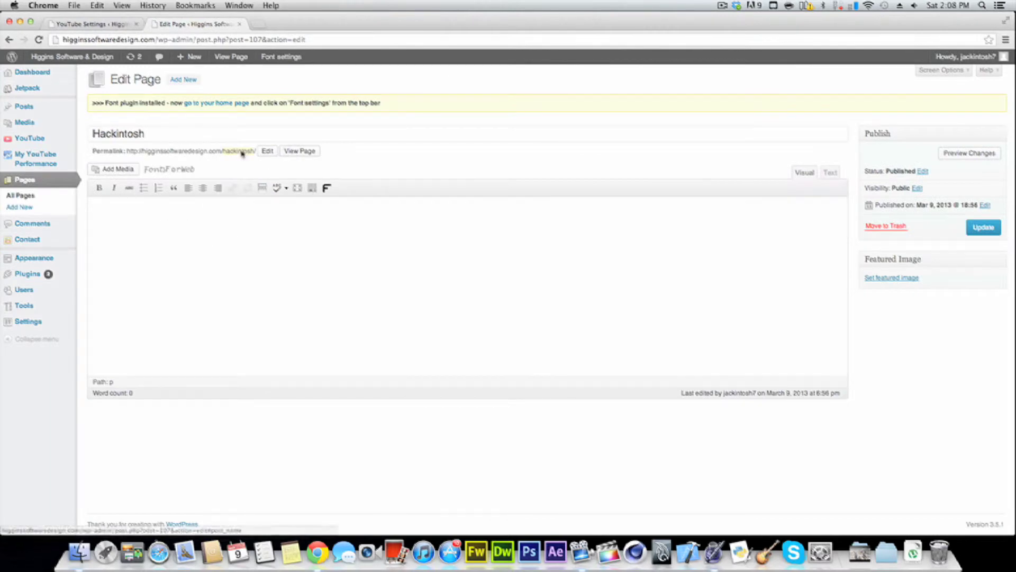
Paste the YouTube link on a new line after 'My First Hackintosh' and update the page
click(219, 244)
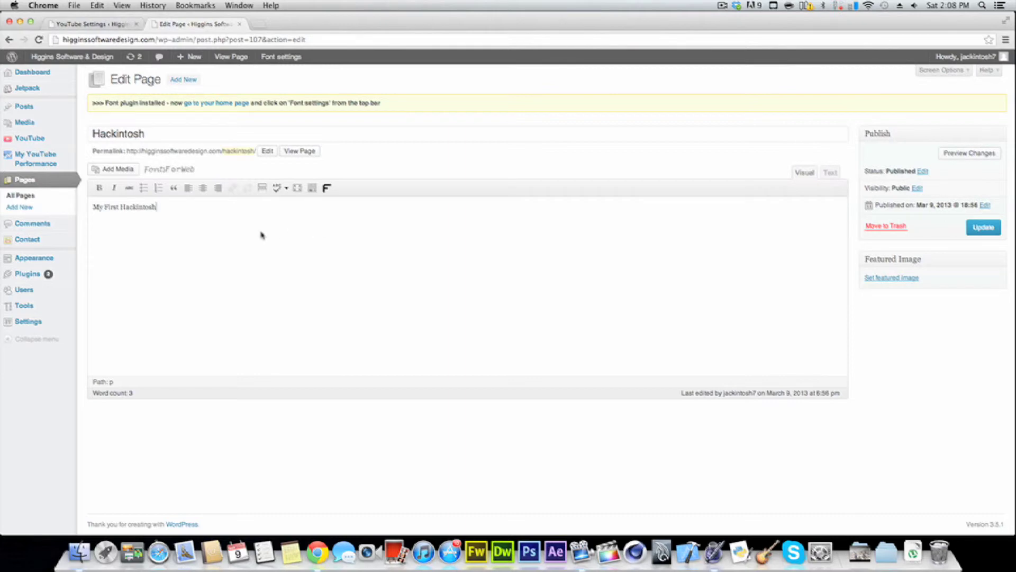
key(Return)
key(super+v)
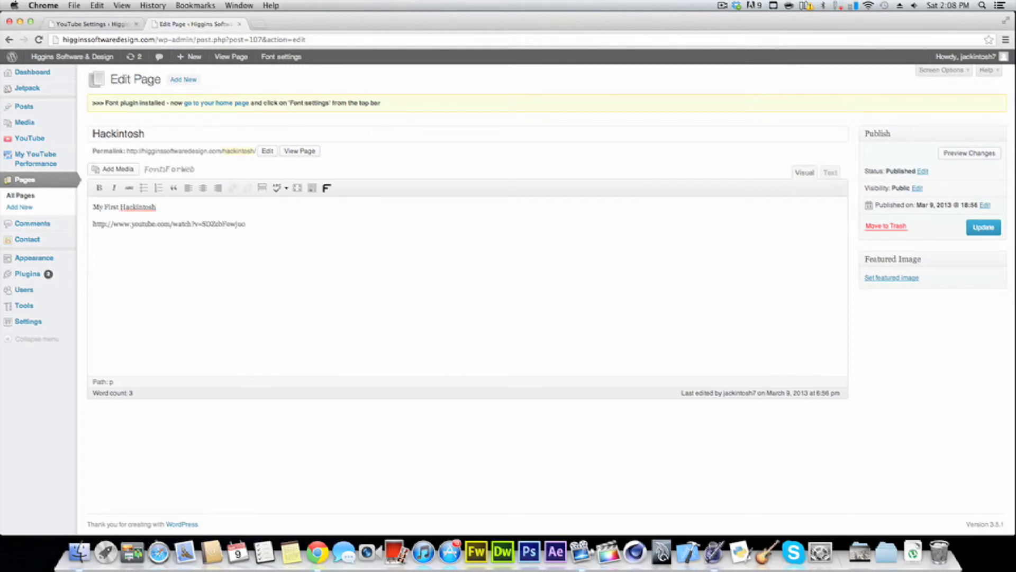
click(974, 228)
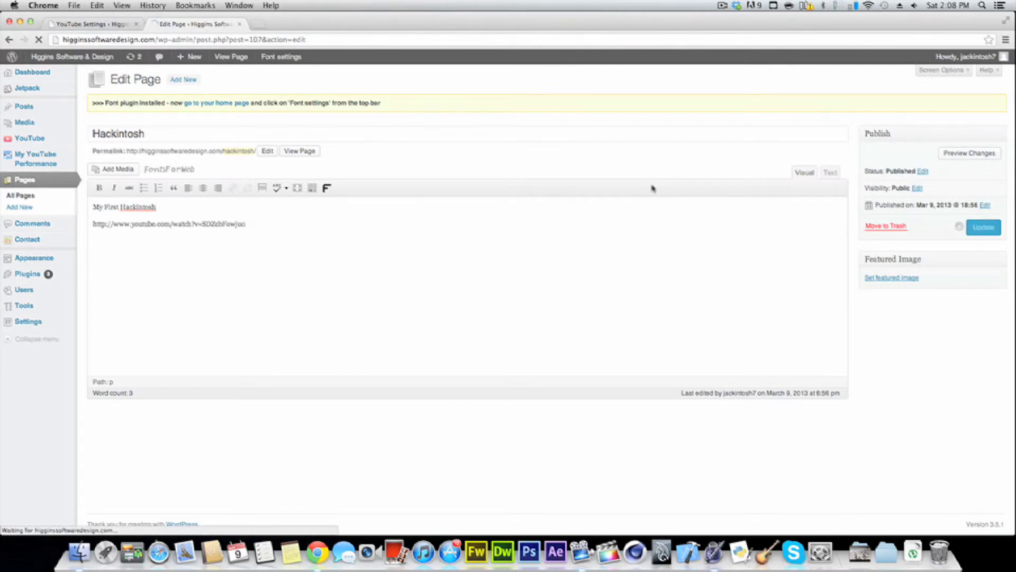
Load the live site in a new tab and open its Hackintosh page
click(258, 25)
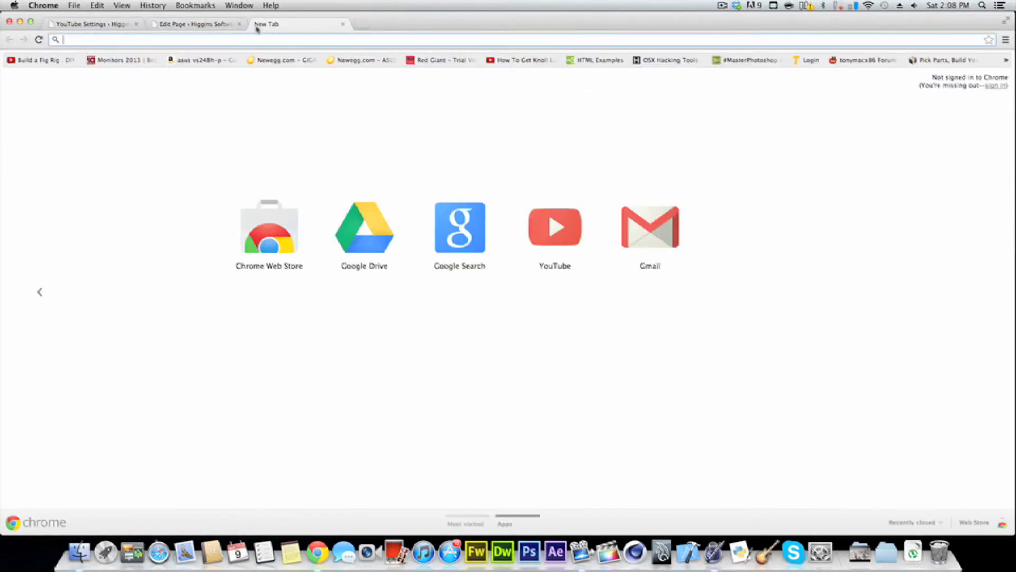
text(higginssoftwaredesign.com)
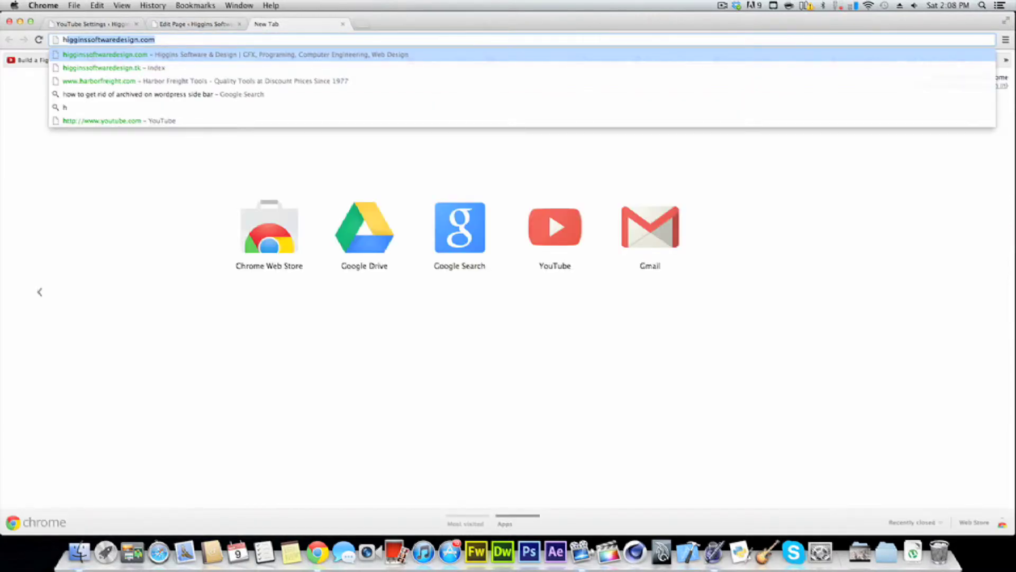
key(Return)
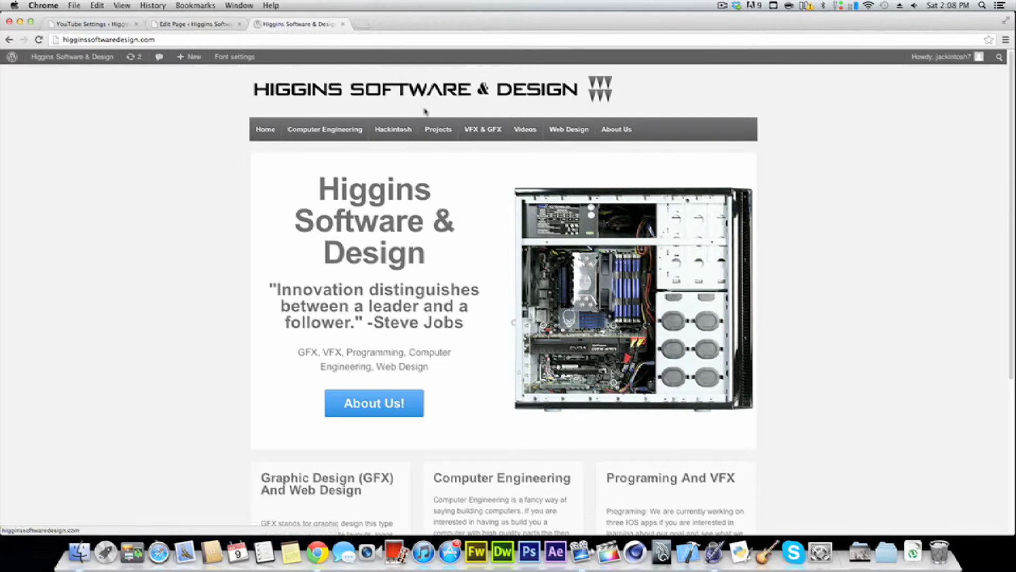
click(393, 129)
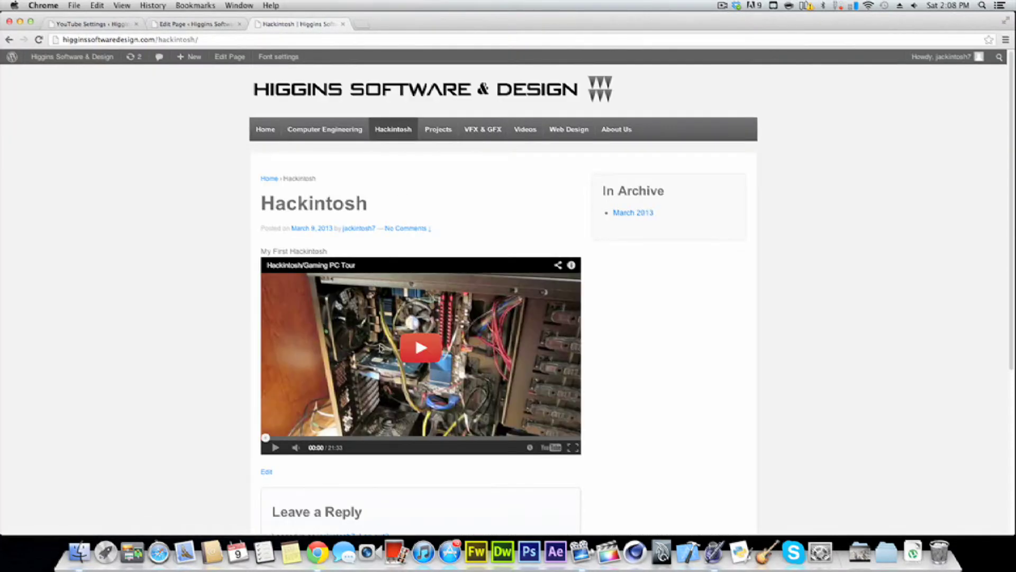
Play and pause the embedded Hackintosh/Gaming PC Tour video, then view its channel details
click(419, 348)
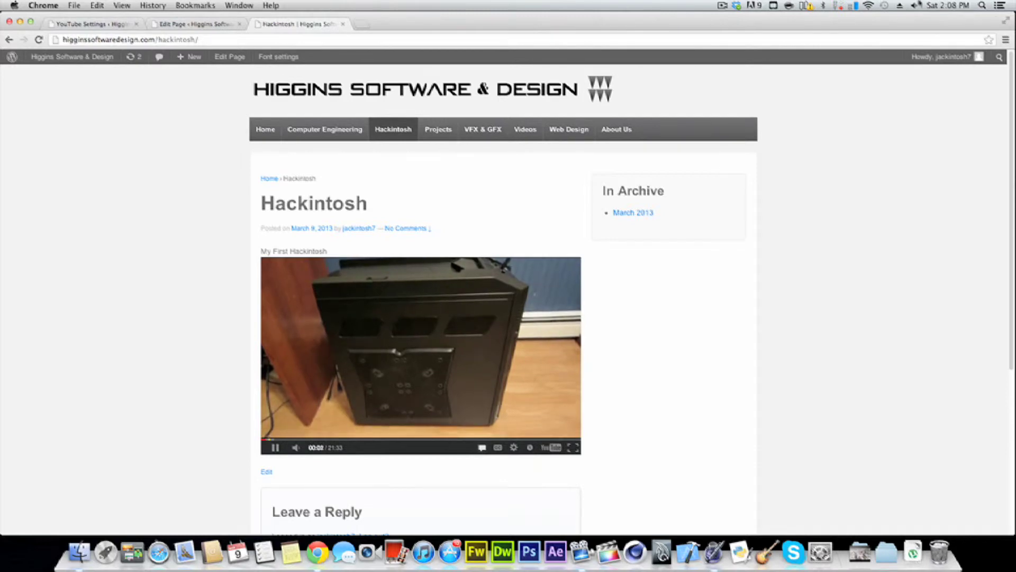
click(915, 5)
click(353, 377)
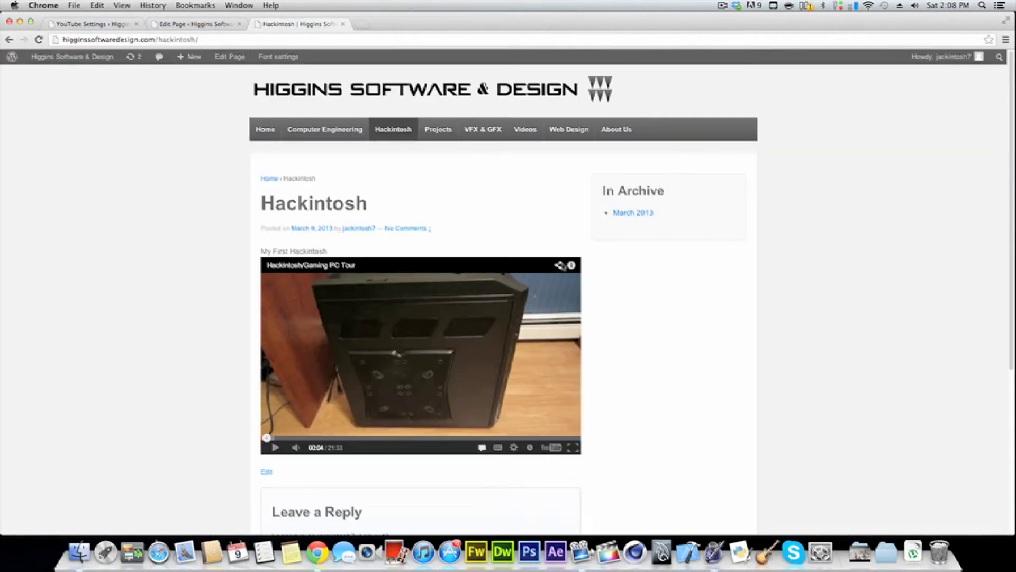
click(572, 266)
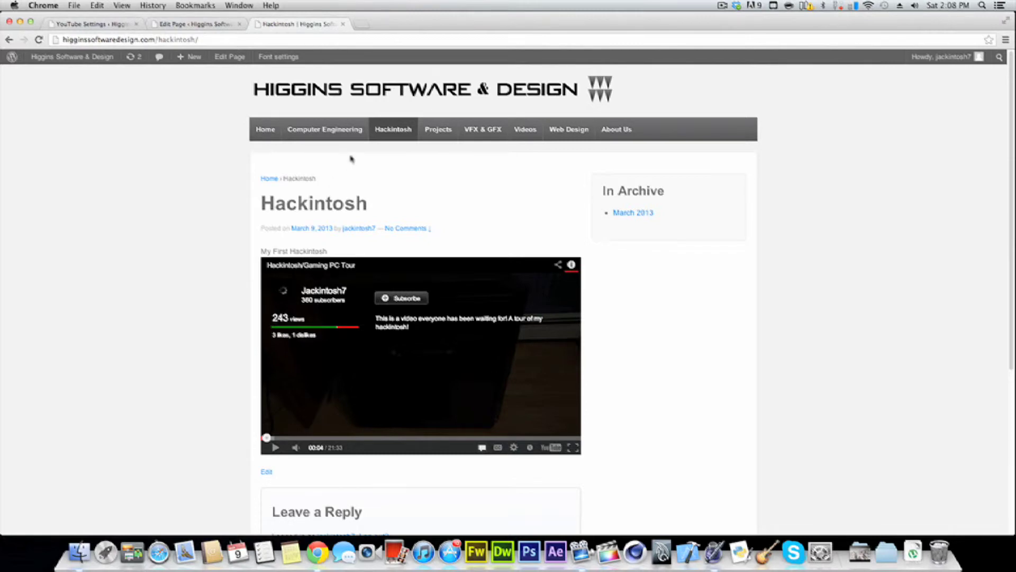
scroll(306, 209, down, 1)
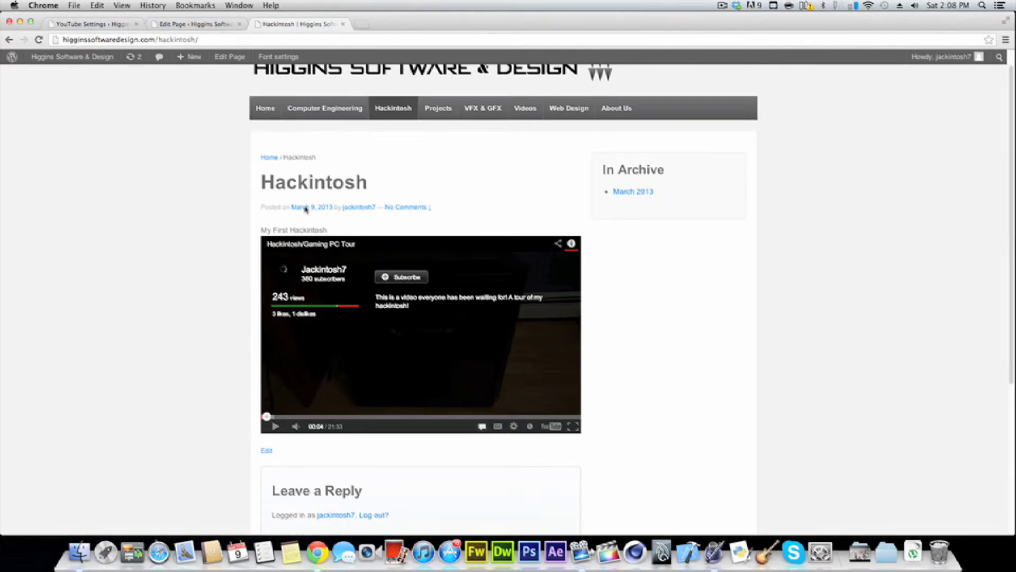
scroll(328, 363, down, 10)
scroll(324, 368, up, 10)
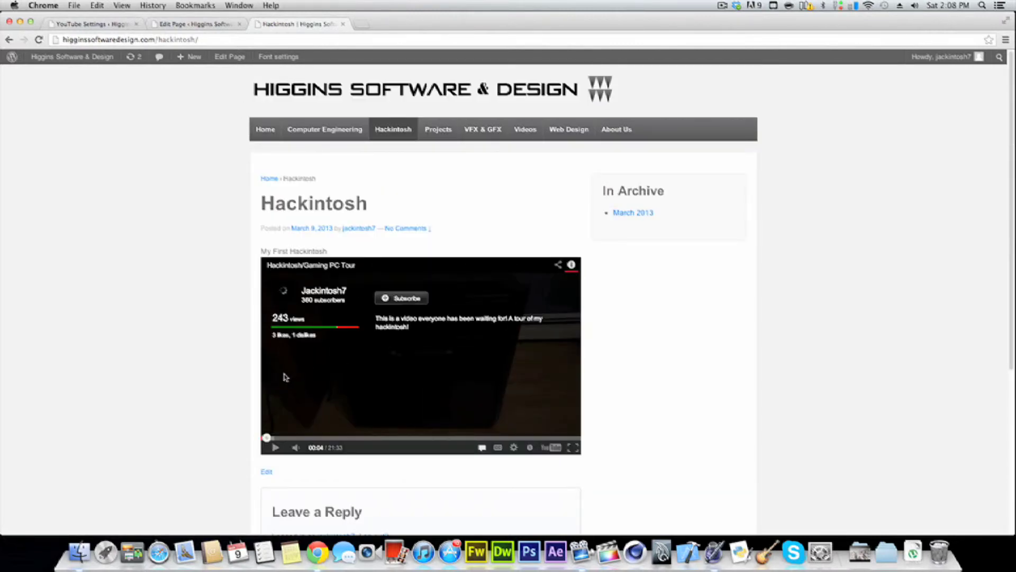
Visit Home, revisit the Hackintosh page, then return home via the site logo
click(269, 131)
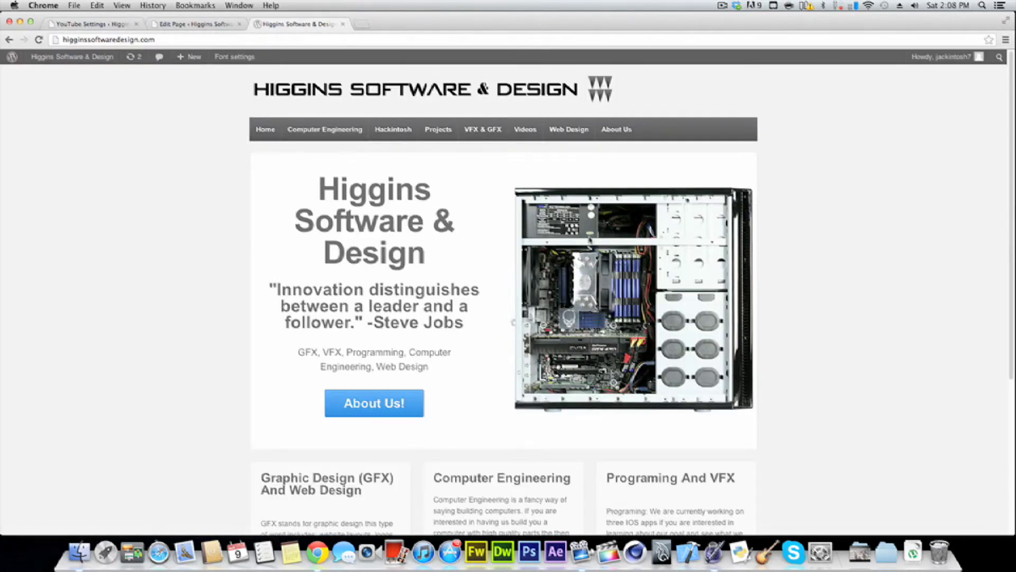
click(397, 130)
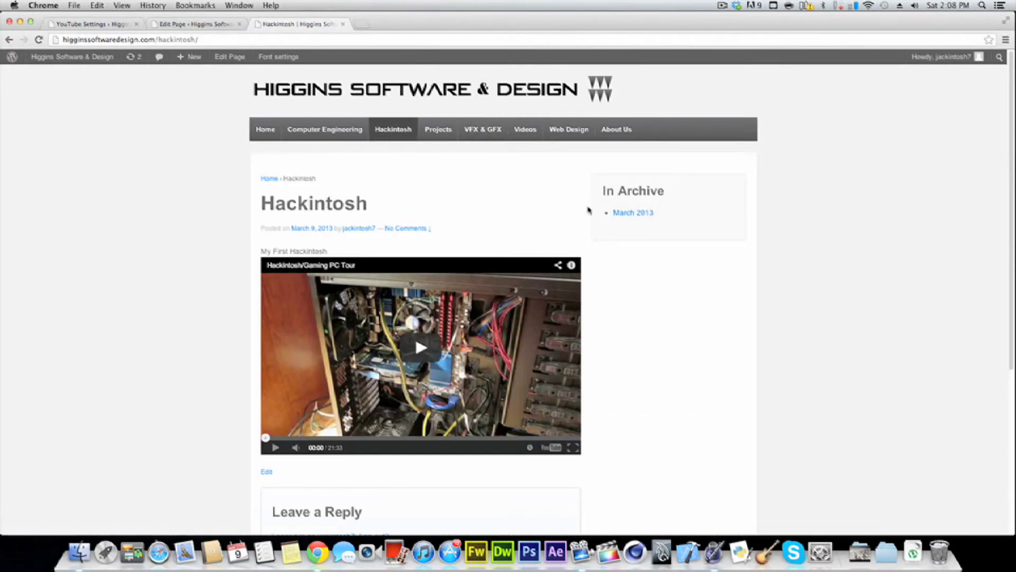
scroll(587, 208, down, 3)
scroll(559, 268, up, 3)
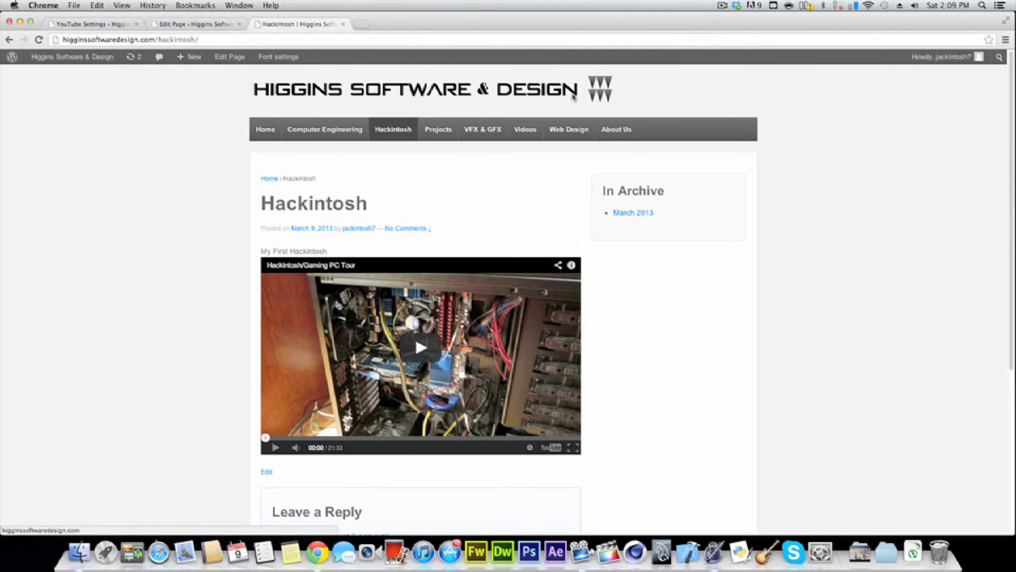
click(572, 95)
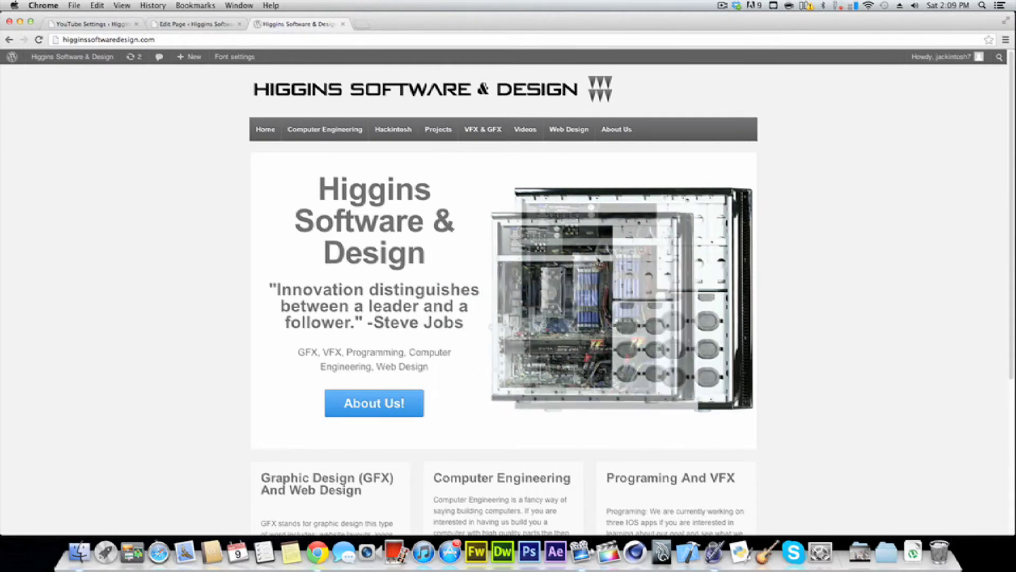
drag(406, 247, 333, 245)
click(347, 207)
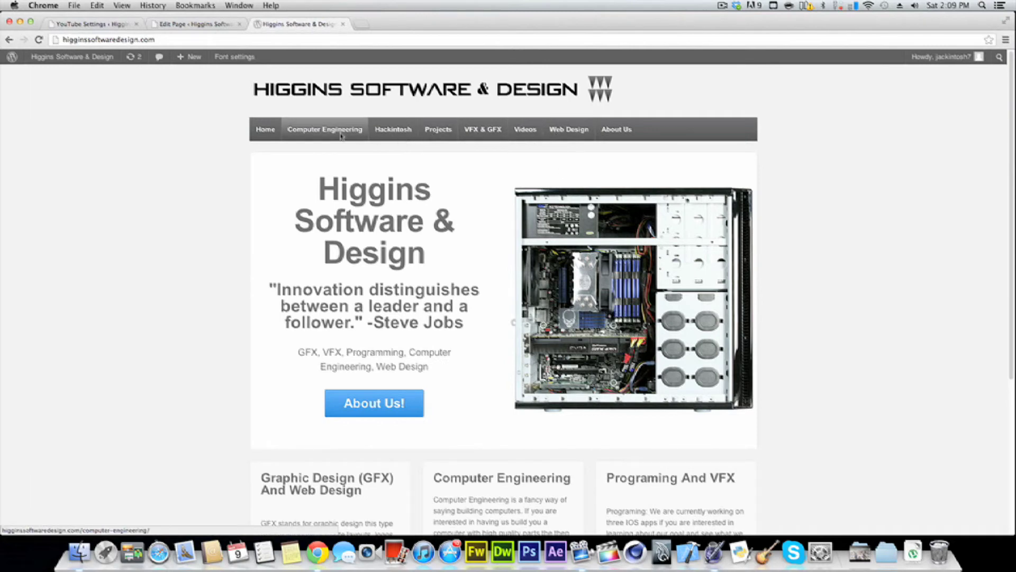
click(325, 129)
drag(509, 280, 365, 278)
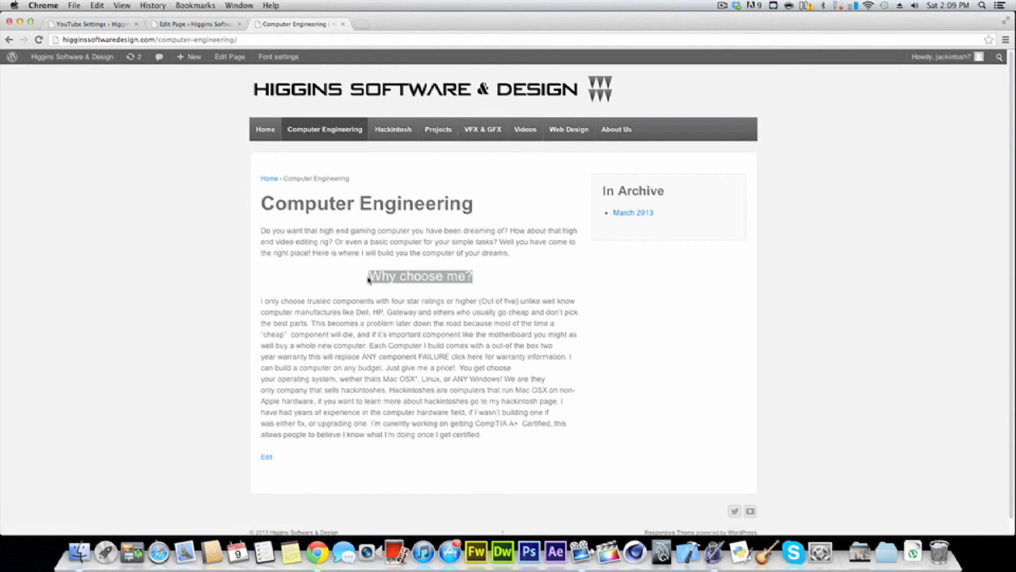
click(421, 295)
drag(488, 283, 305, 281)
click(478, 279)
triple_click(451, 277)
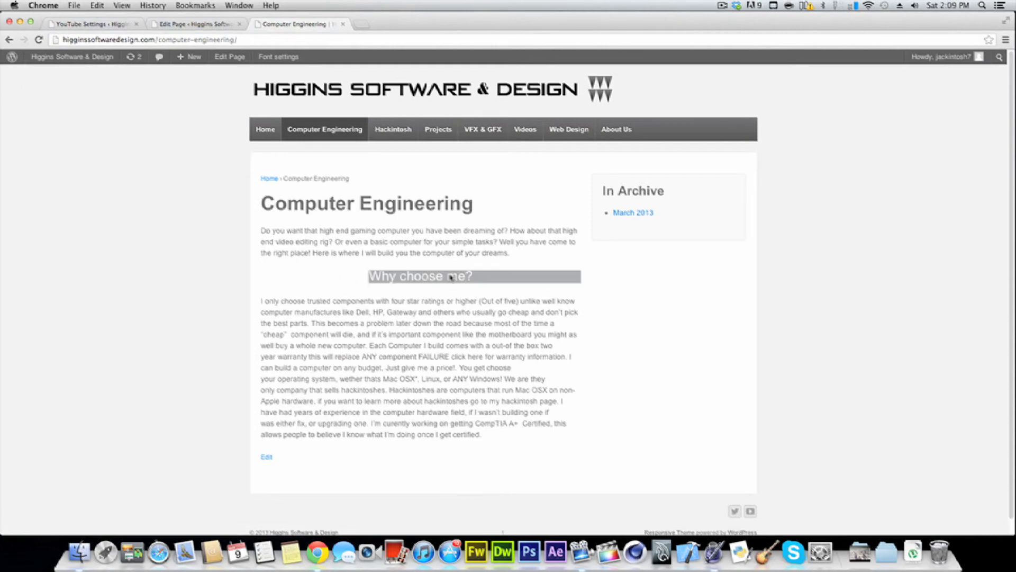
drag(378, 301, 530, 360)
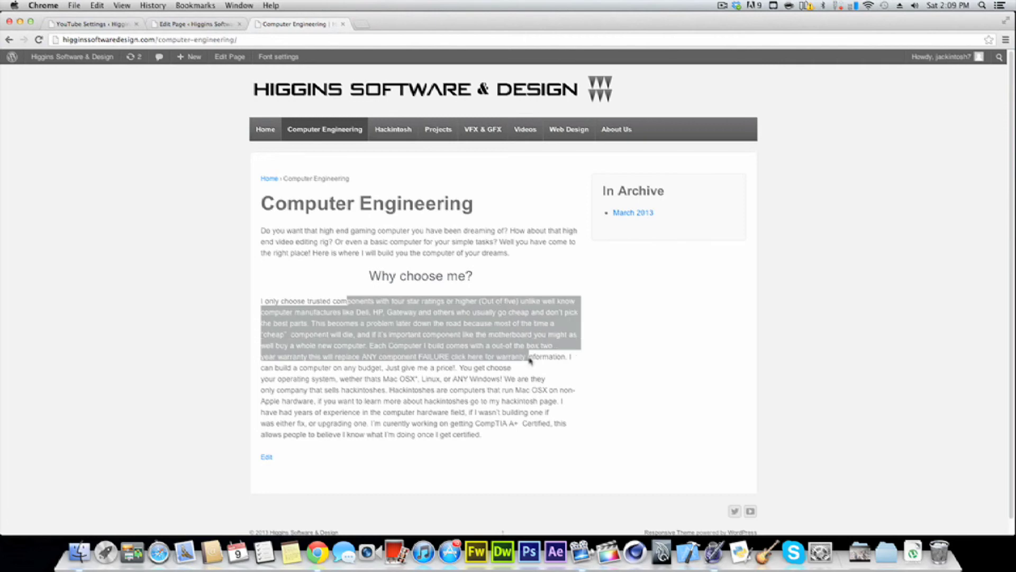
click(428, 284)
double_click(410, 277)
triple_click(409, 277)
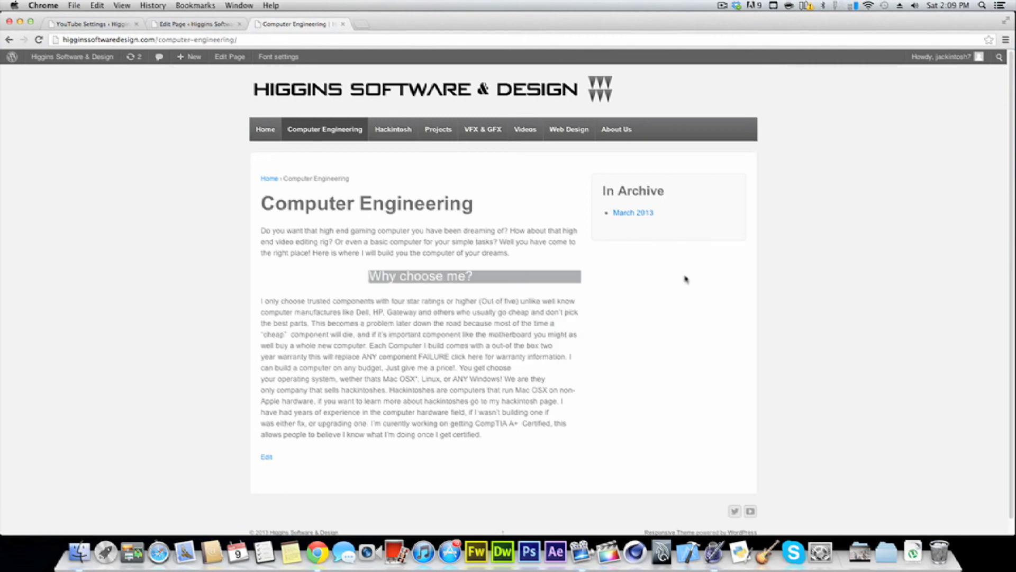
click(466, 276)
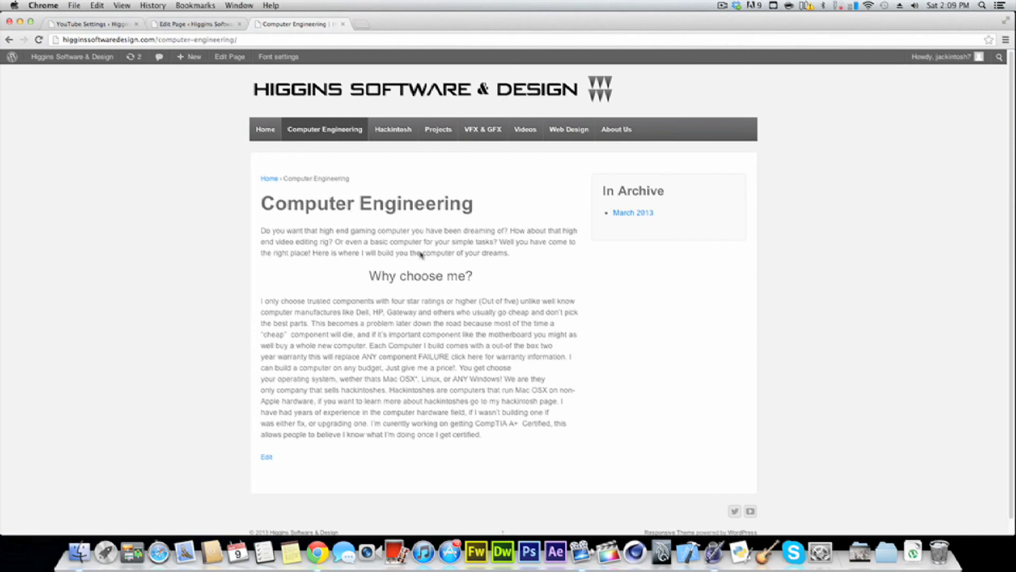
triple_click(414, 276)
click(473, 277)
drag(474, 277, 381, 279)
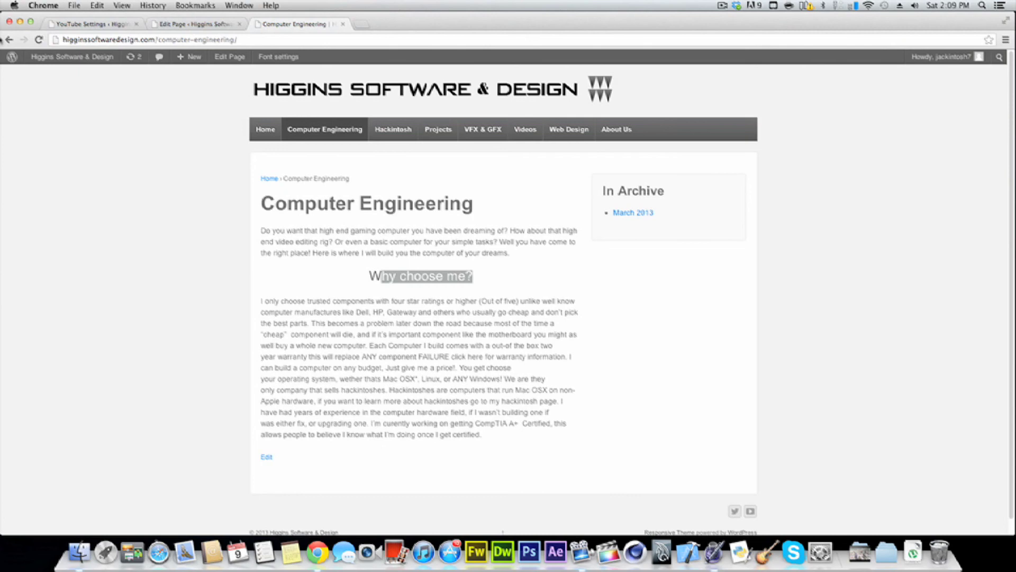
triple_click(461, 280)
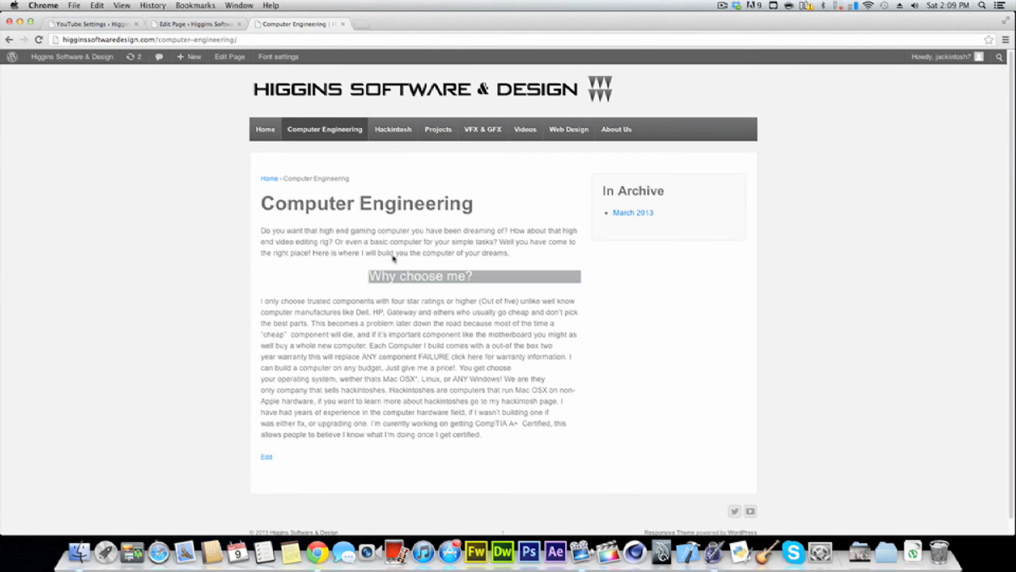
click(9, 40)
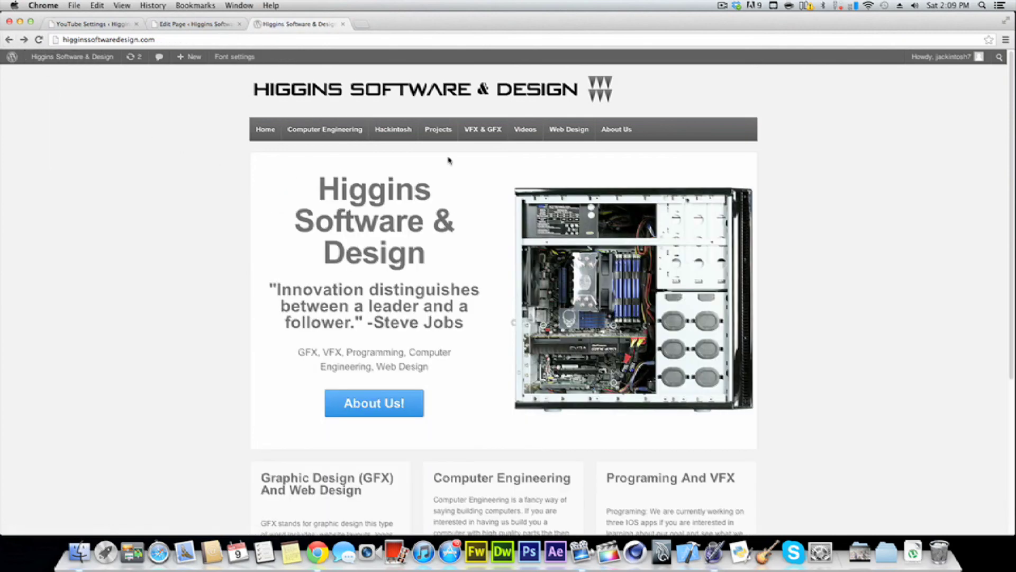